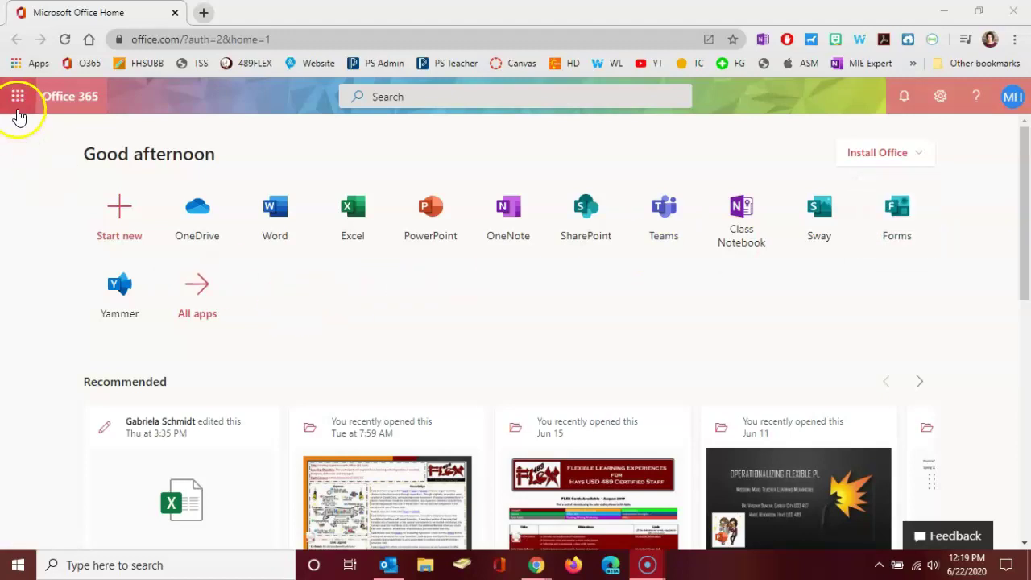
Step: Open Forms from the full list of Office 365 apps
{"action": "left_click", "coordinate": [18, 100]}
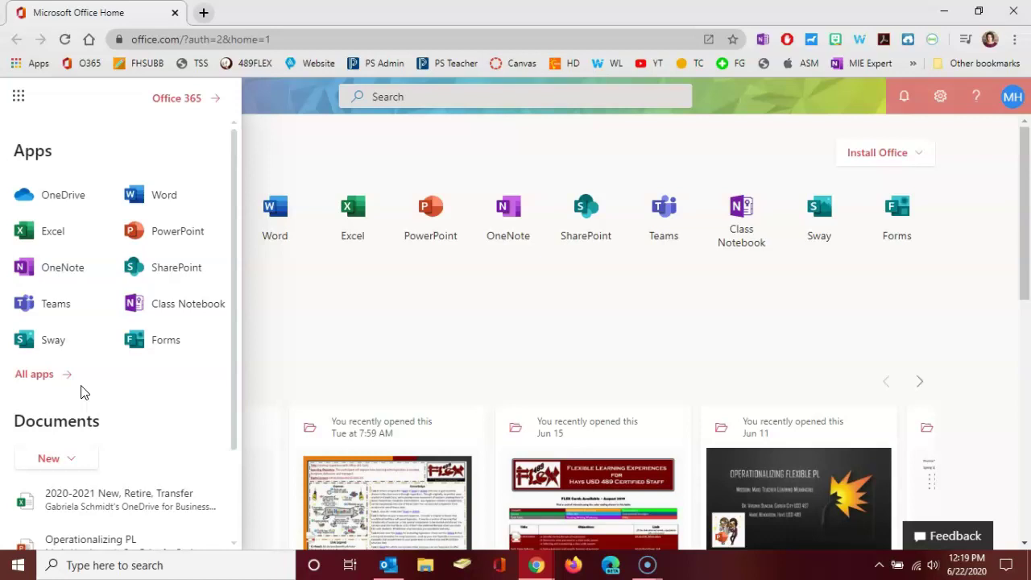
{"action": "left_click", "coordinate": [45, 375]}
{"action": "left_click", "coordinate": [44, 375]}
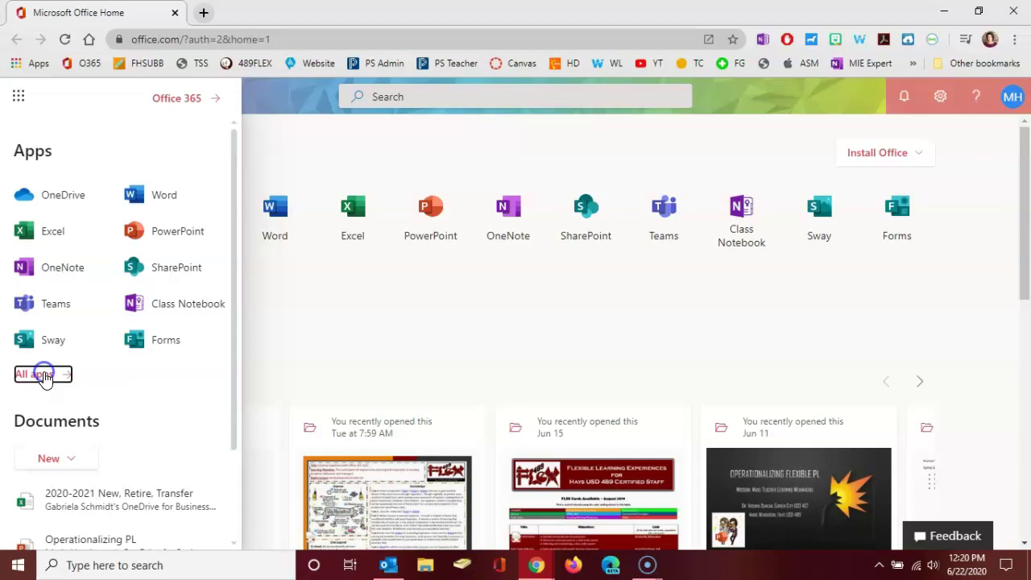
{"action": "scroll", "coordinate": [87, 394], "scroll_direction": "down", "scroll_amount": 1}
{"action": "scroll", "coordinate": [88, 397], "scroll_direction": "up", "scroll_amount": 2}
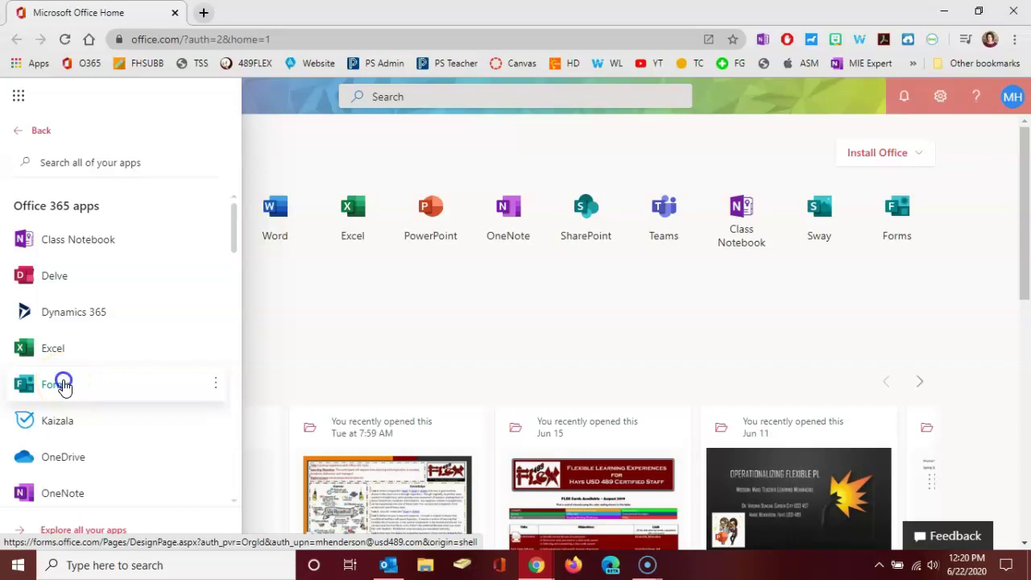
{"action": "left_click", "coordinate": [65, 387]}
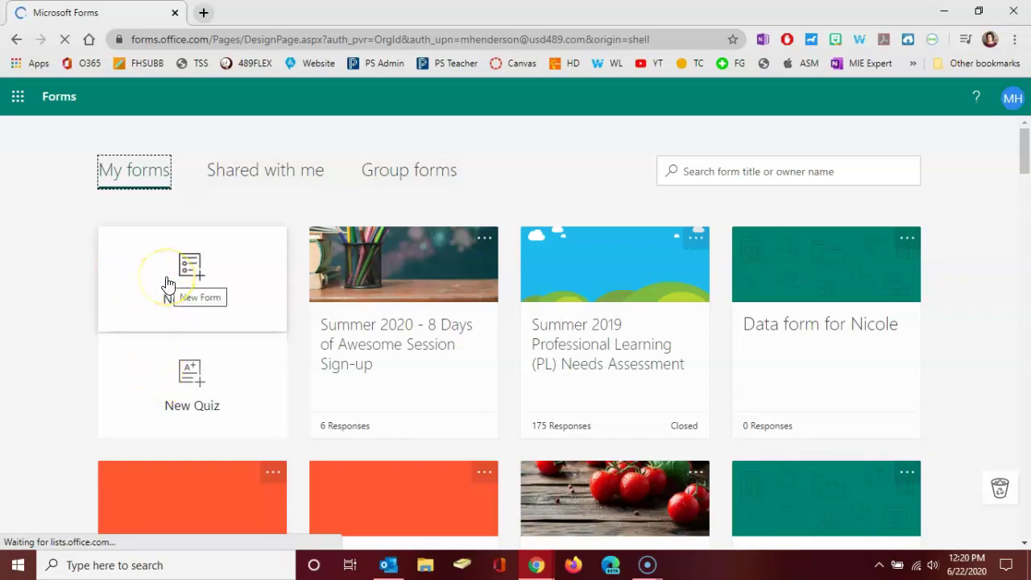
Step: Create a new quiz and title it "Delete me", leaving the description empty
{"action": "left_click", "coordinate": [189, 375]}
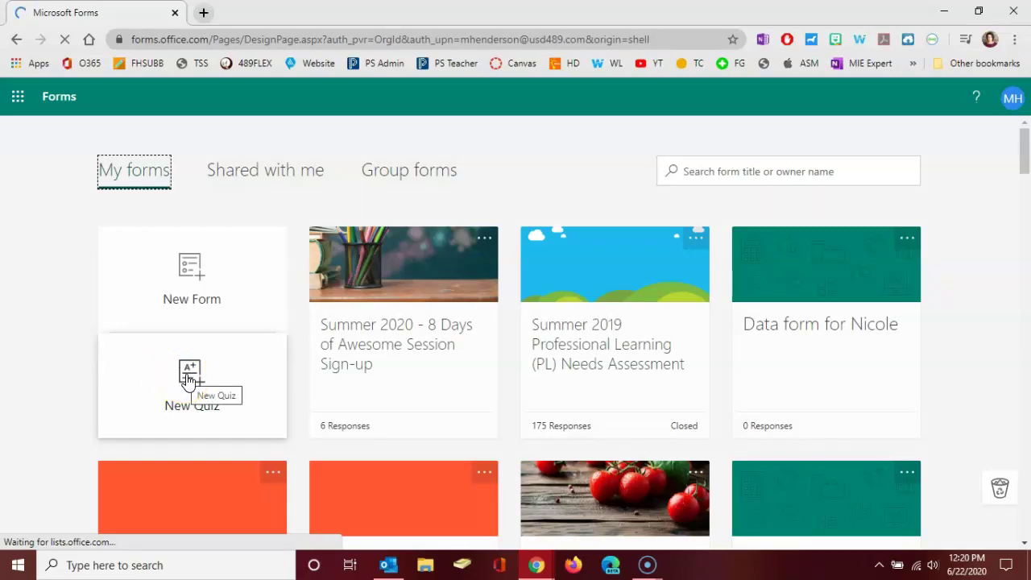
{"action": "left_click", "coordinate": [188, 377]}
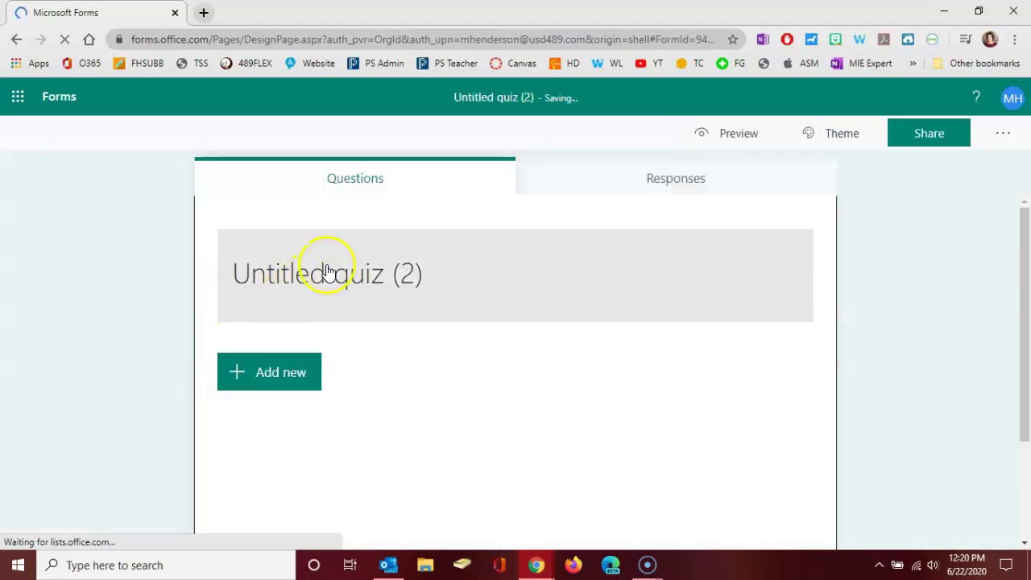
{"action": "left_click", "coordinate": [326, 268]}
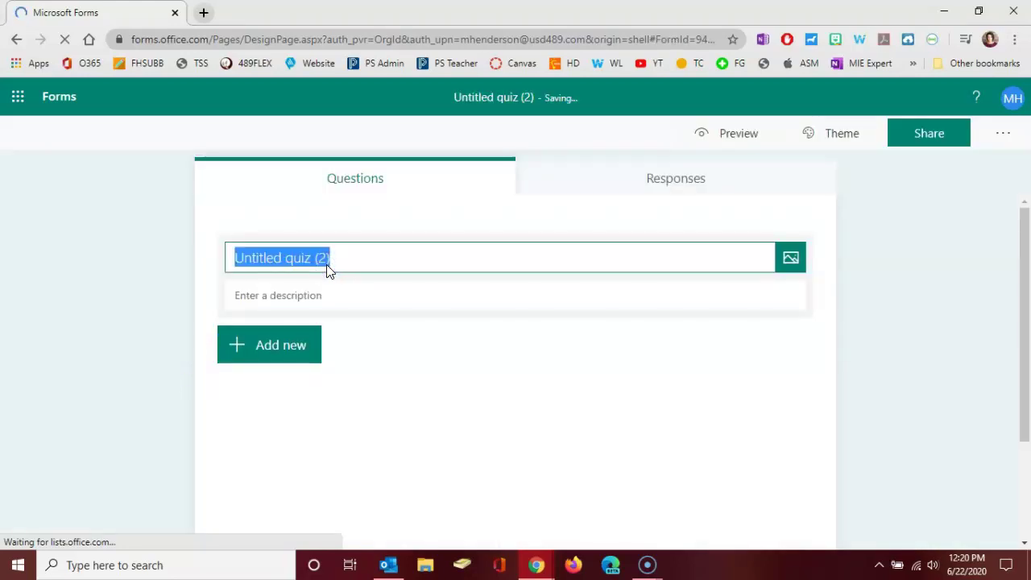
{"action": "type", "text": "D"}
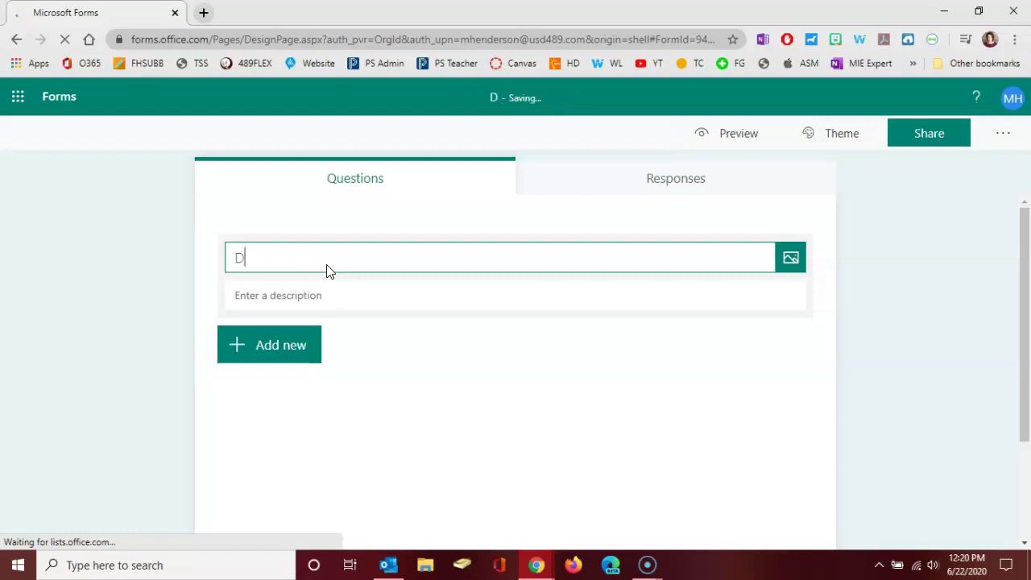
{"action": "type", "text": "elete me"}
{"action": "left_click", "coordinate": [324, 282]}
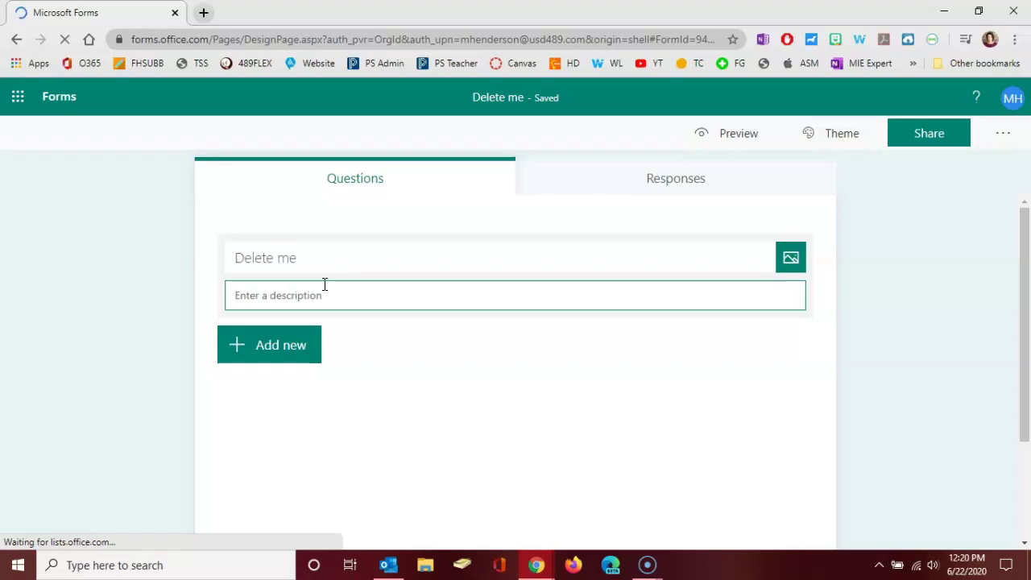
Step: Add a choice question reading "What color is George Washington's white horse?"
{"action": "left_click", "coordinate": [284, 347]}
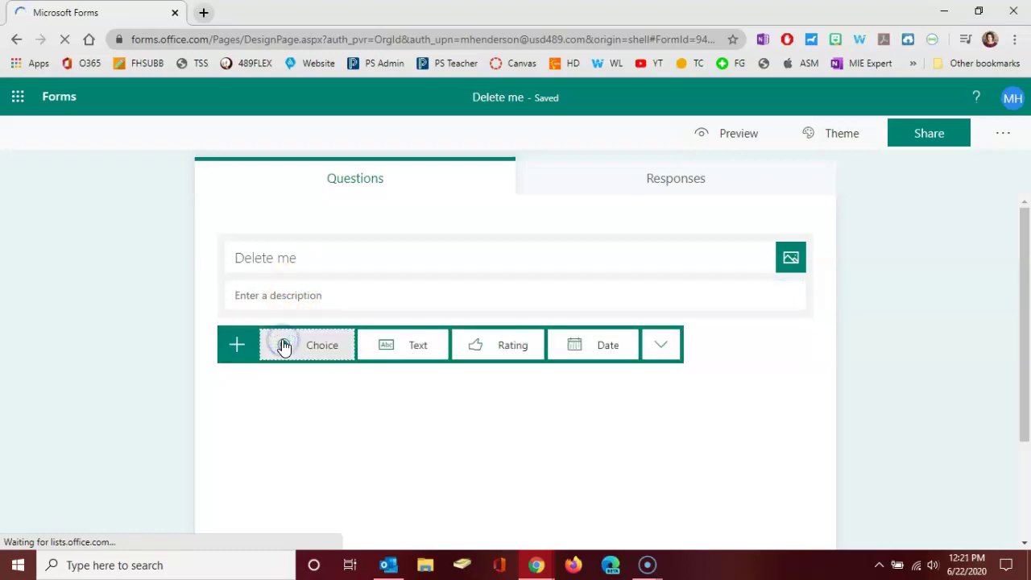
{"action": "left_click", "coordinate": [308, 355]}
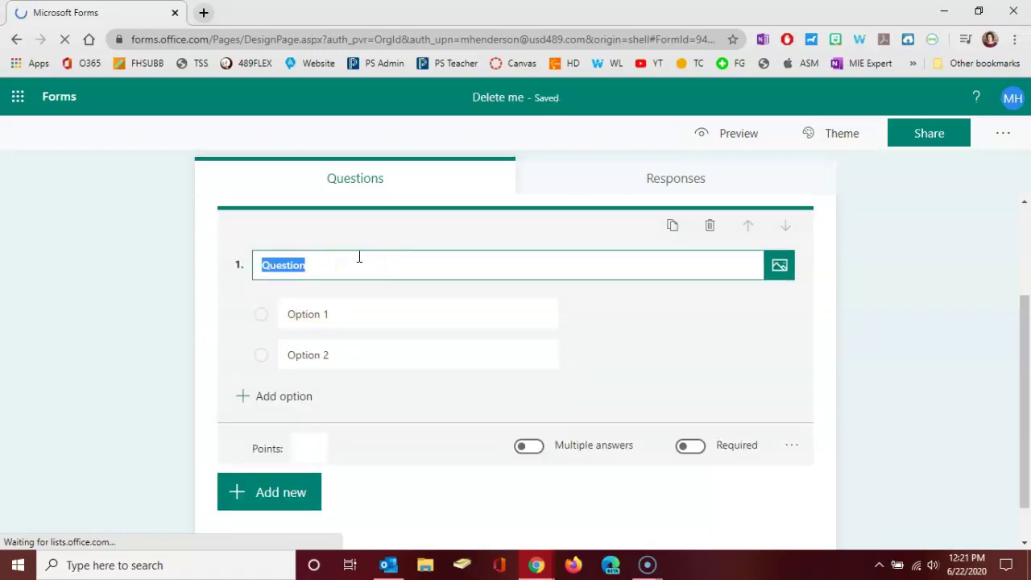
{"action": "type", "text": "What"}
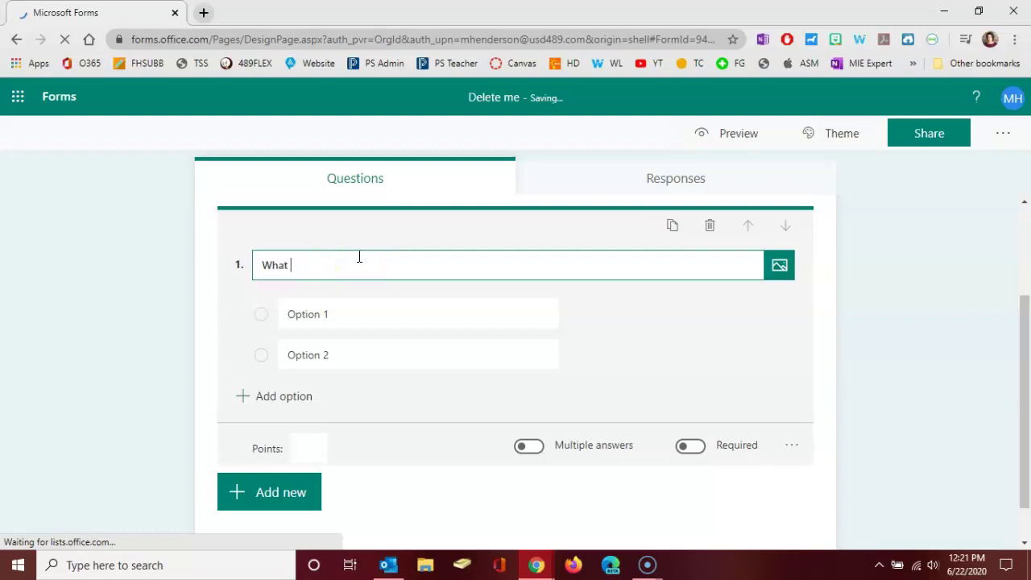
{"action": "type", "text": " color is George W"}
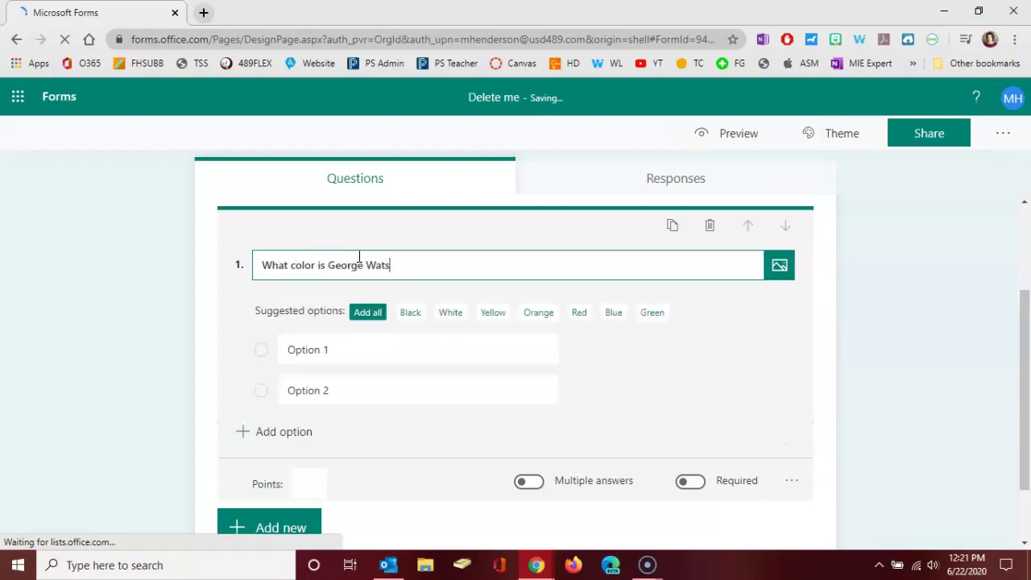
{"action": "type", "text": "ashington's white horse"}
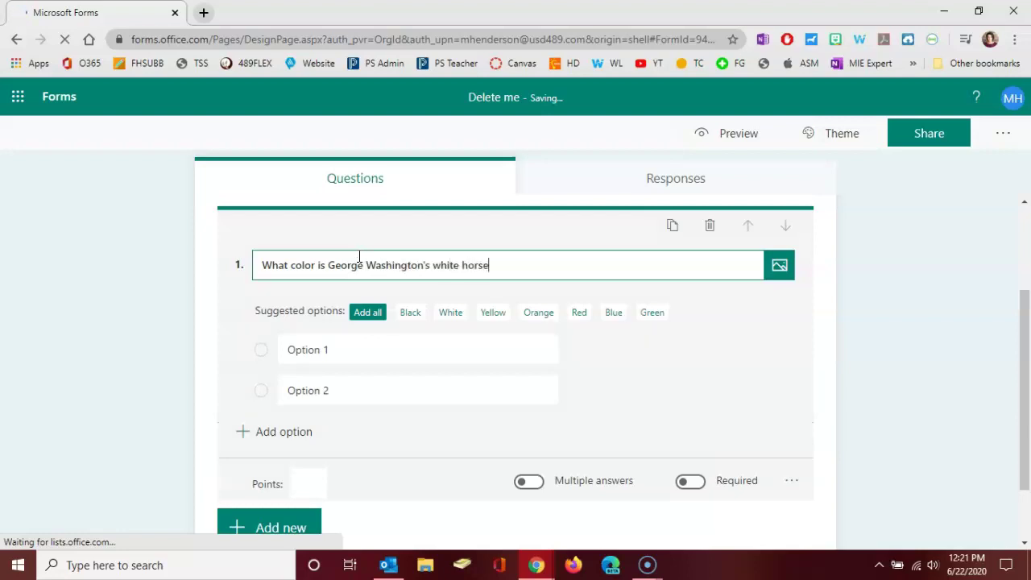
{"action": "left_click", "coordinate": [354, 259]}
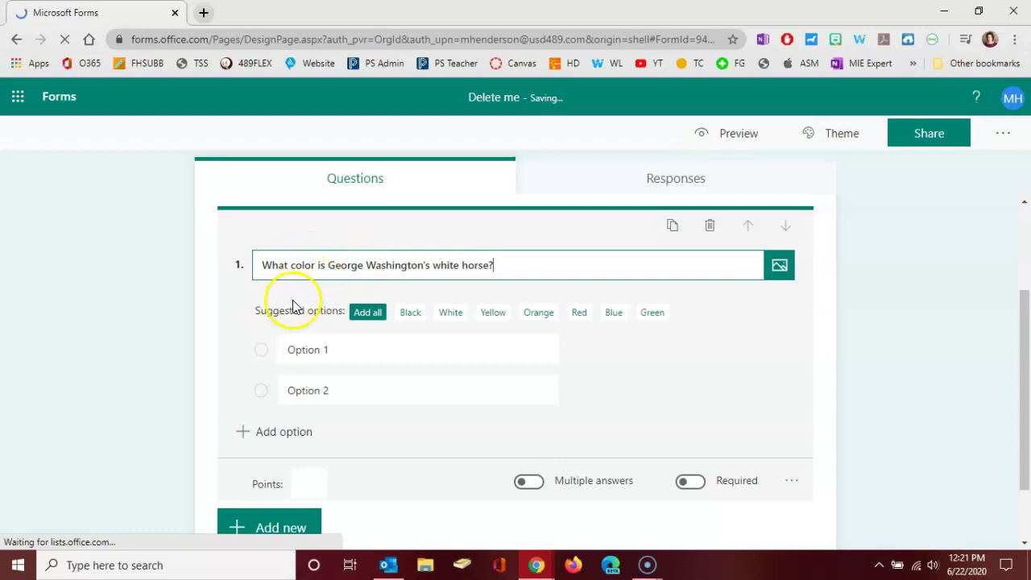
Step: Add all the suggested color options to the question and delete the Blue option
{"action": "left_click", "coordinate": [351, 315]}
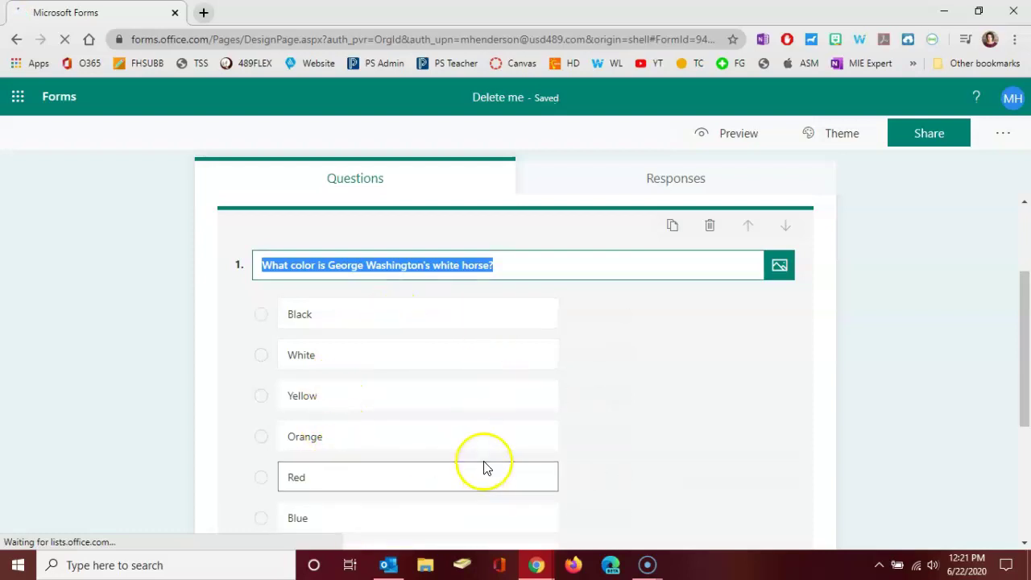
{"action": "scroll", "coordinate": [484, 467], "scroll_direction": "down", "scroll_amount": 1}
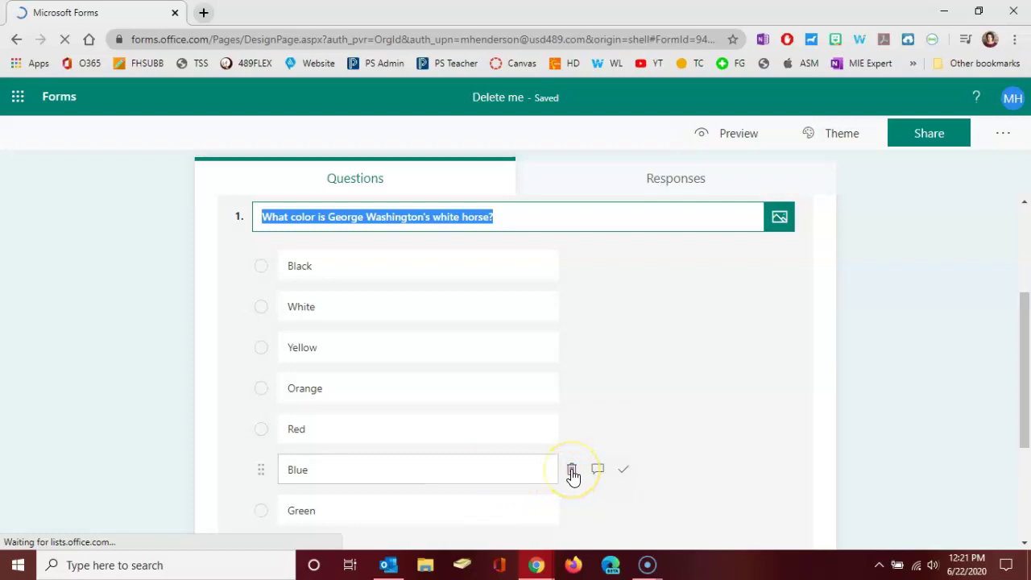
{"action": "left_click", "coordinate": [572, 470]}
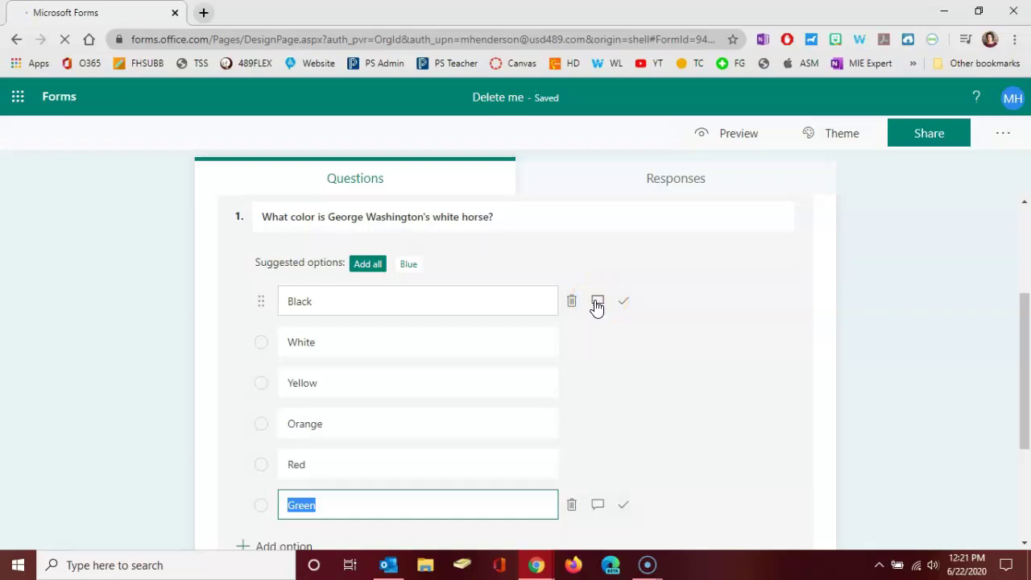
Step: Add a respondent message field to the Black option and mark White as the correct answer
{"action": "left_click", "coordinate": [597, 303]}
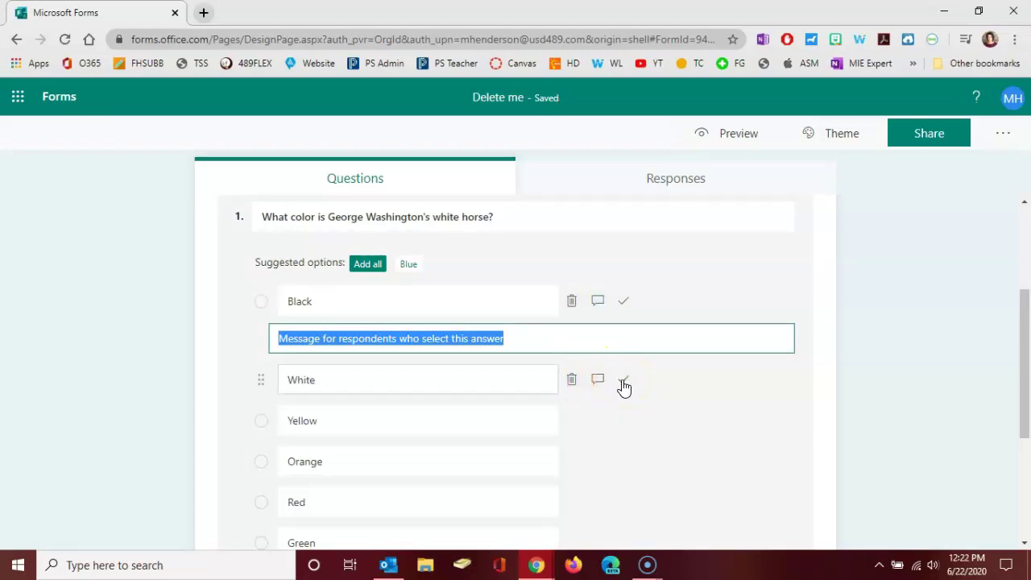
{"action": "left_click", "coordinate": [623, 385]}
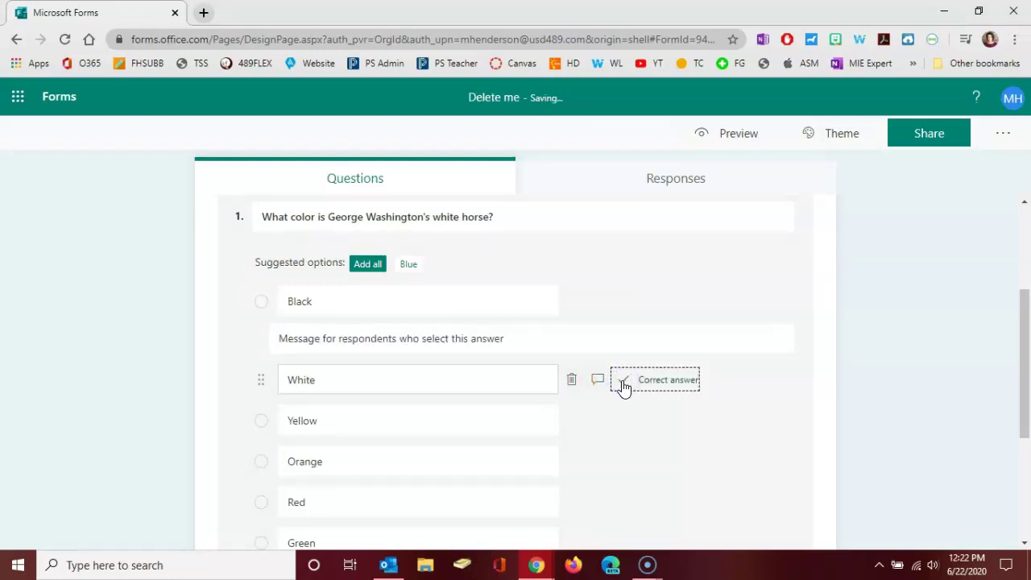
{"action": "scroll", "coordinate": [654, 310], "scroll_direction": "down", "scroll_amount": 1}
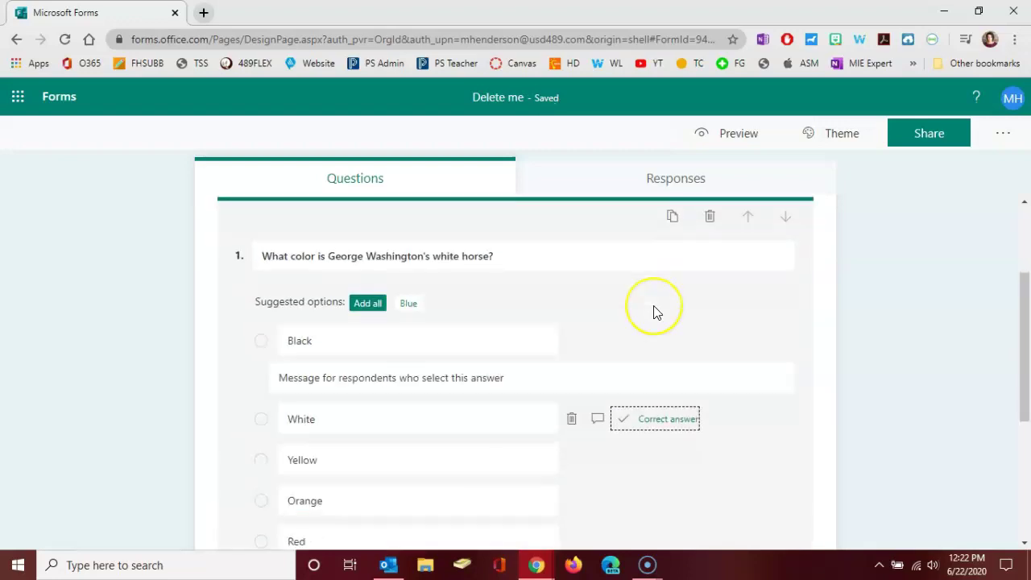
Step: Set the points for the white horse question to 1
{"action": "scroll", "coordinate": [653, 310], "scroll_direction": "down", "scroll_amount": 1}
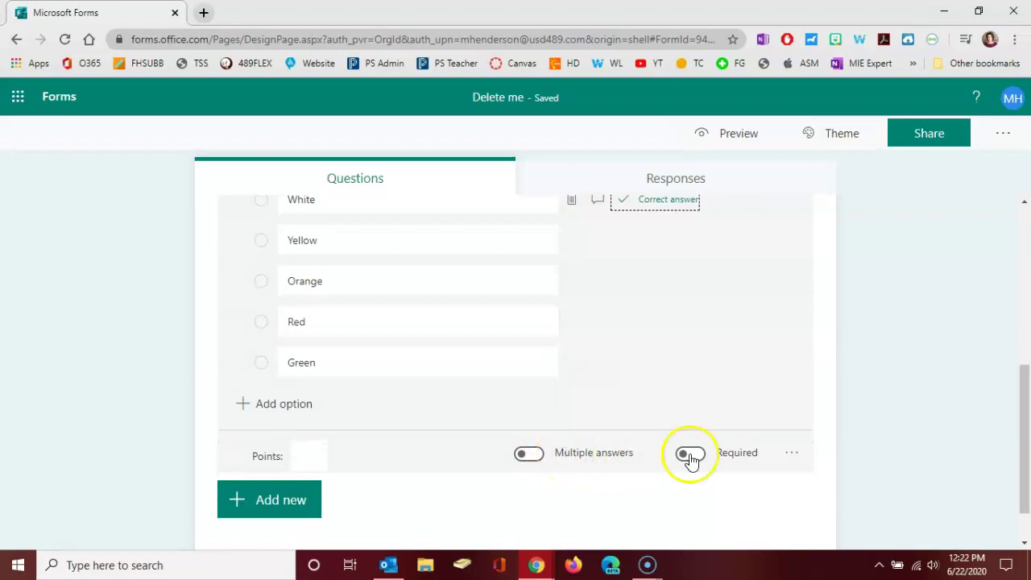
{"action": "left_click", "coordinate": [303, 456]}
{"action": "type", "text": "1"}
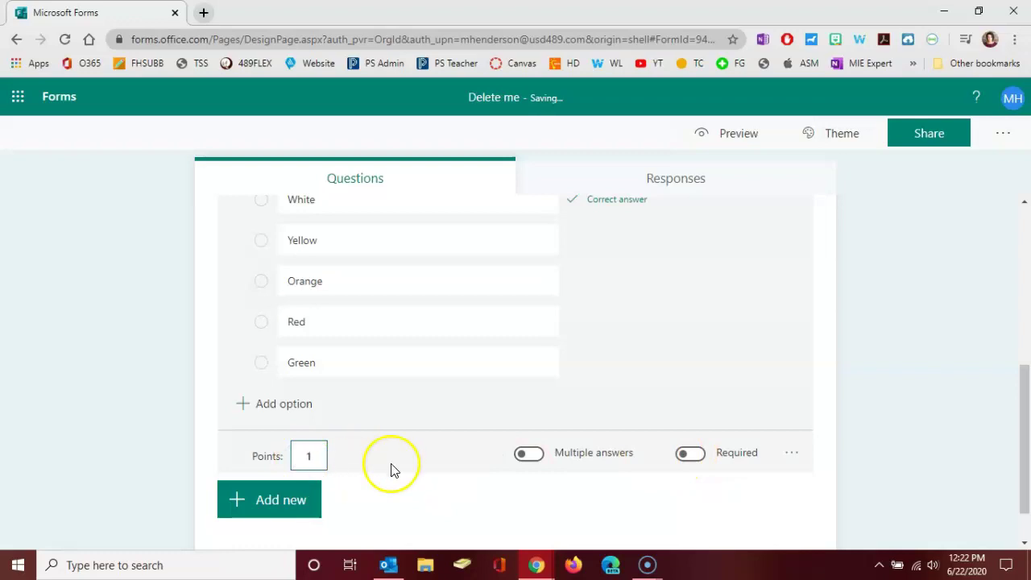
{"action": "left_click", "coordinate": [792, 456]}
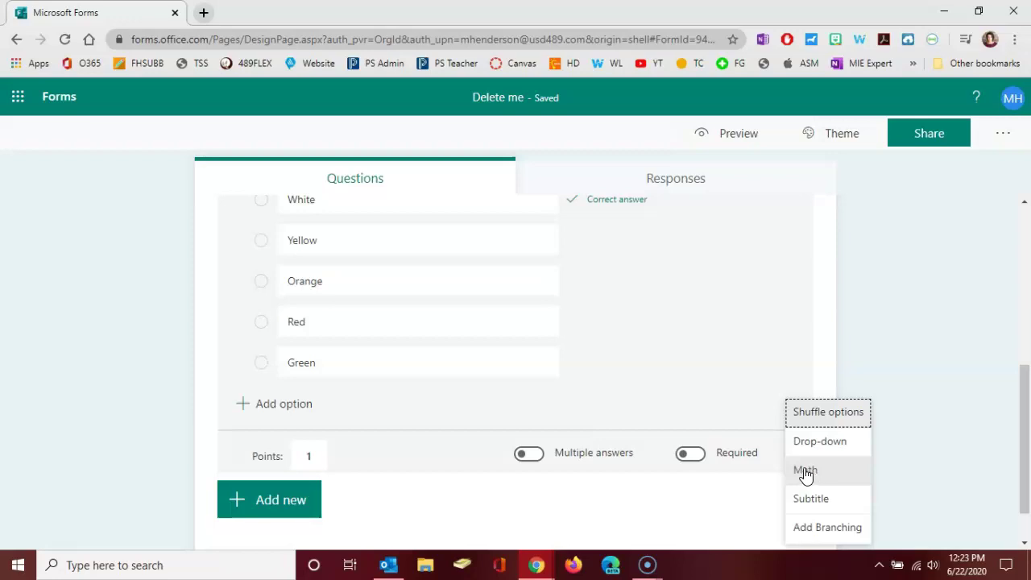
{"action": "left_click", "coordinate": [814, 478]}
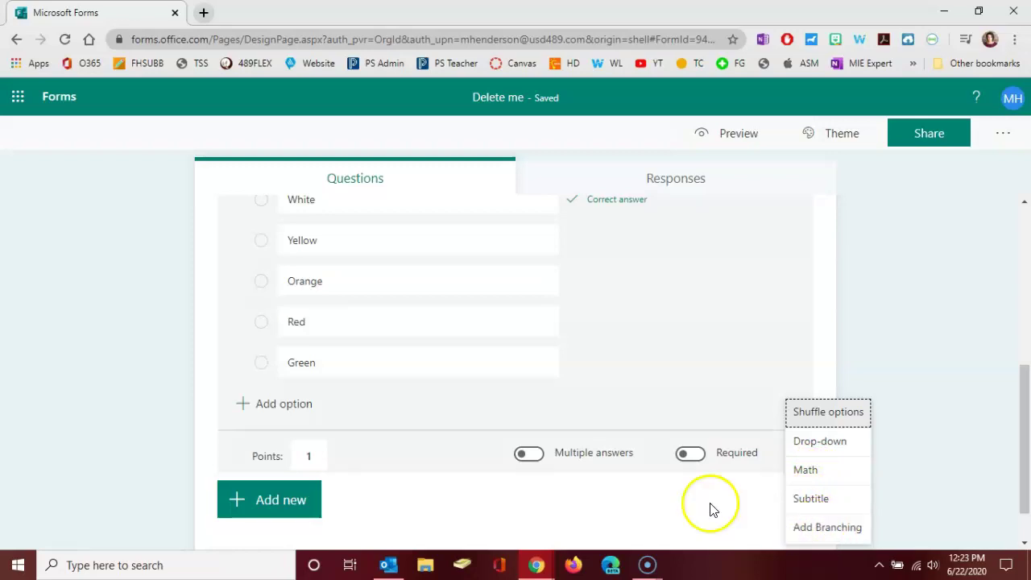
{"action": "left_click", "coordinate": [693, 411]}
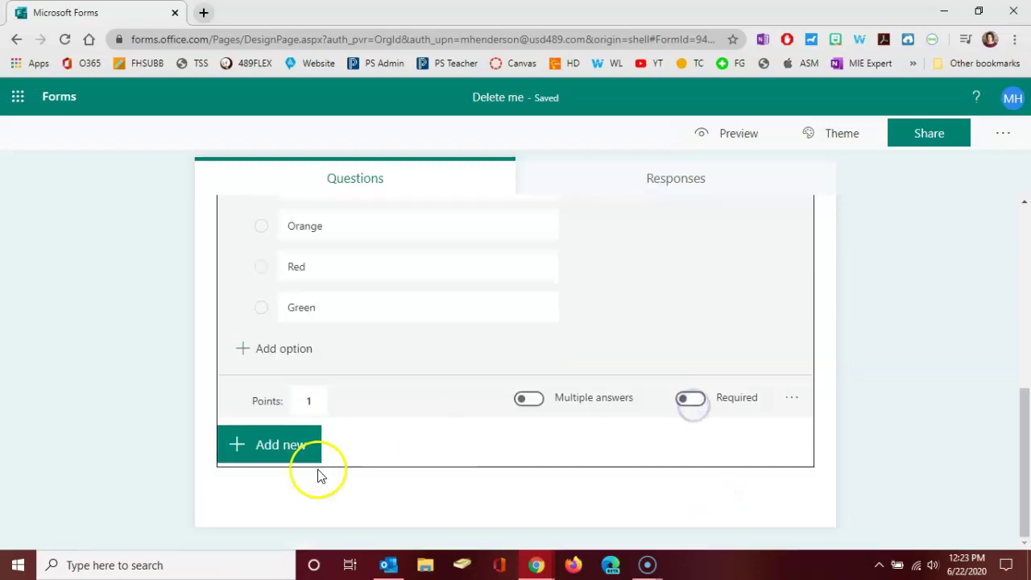
Step: Add a text question as question 2, restrict its answer to a number, and review the available restriction types
{"action": "left_click", "coordinate": [288, 453]}
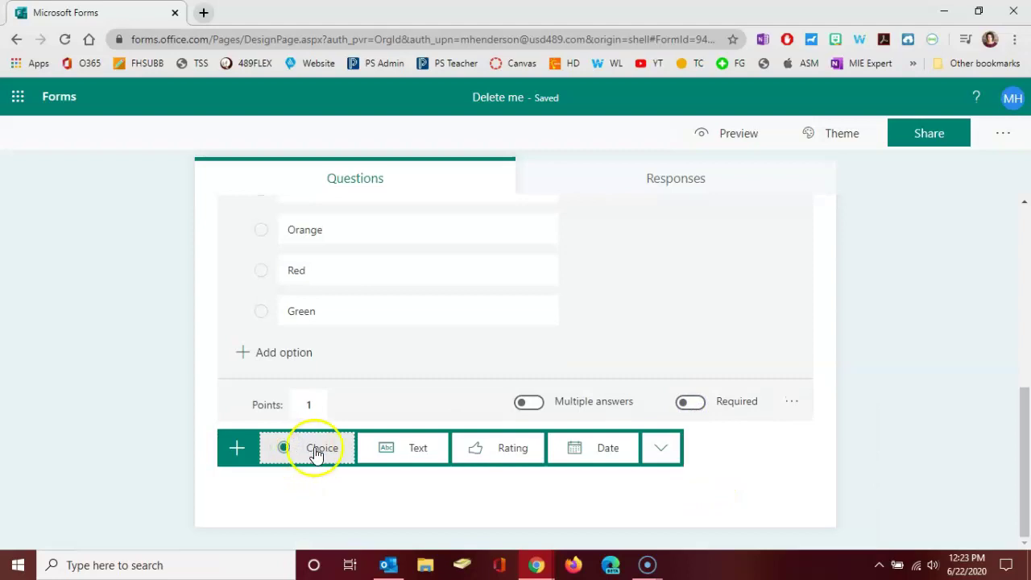
{"action": "left_click", "coordinate": [374, 454]}
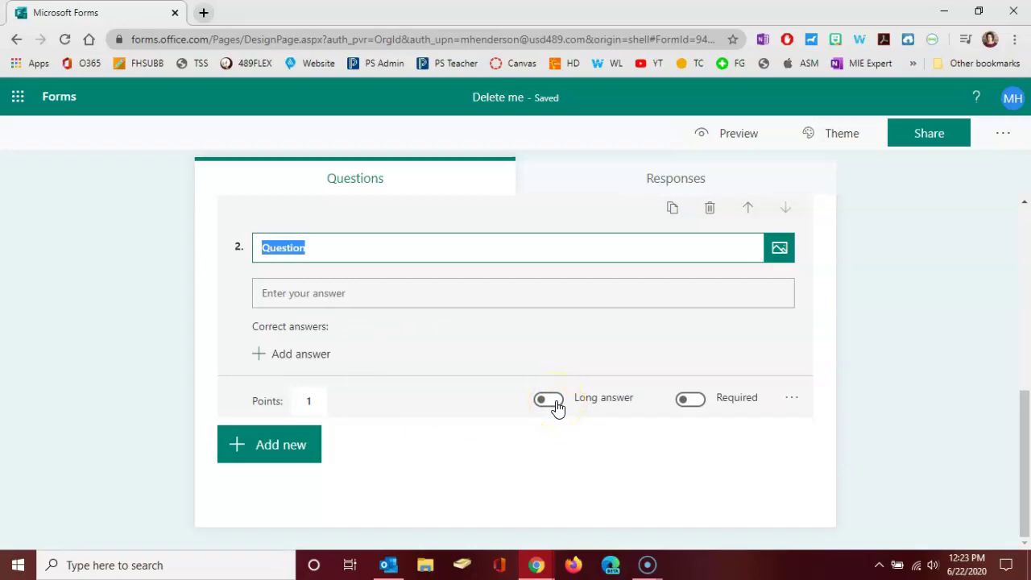
{"action": "left_click", "coordinate": [788, 399]}
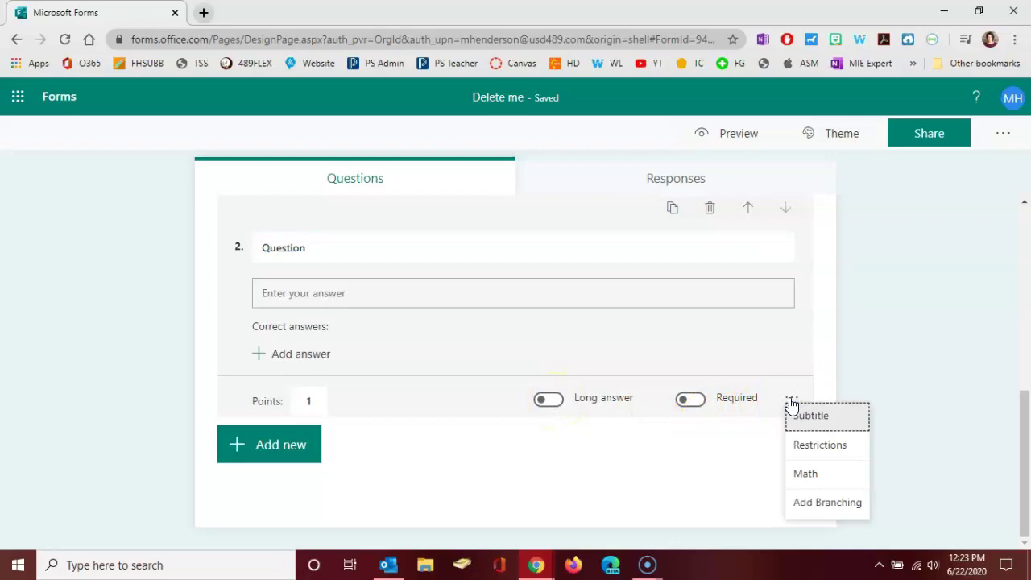
{"action": "left_click", "coordinate": [825, 441]}
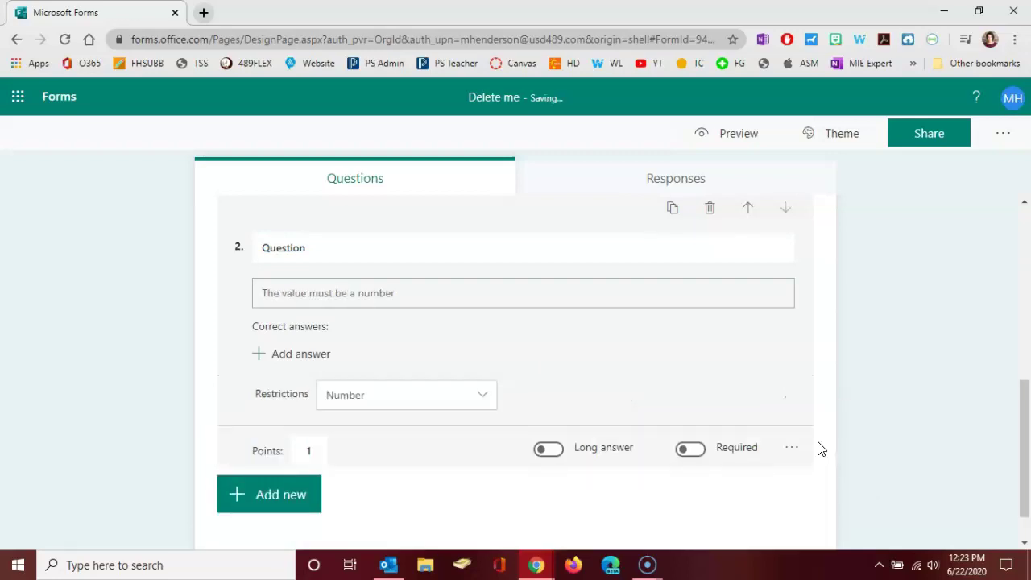
{"action": "left_click", "coordinate": [477, 394]}
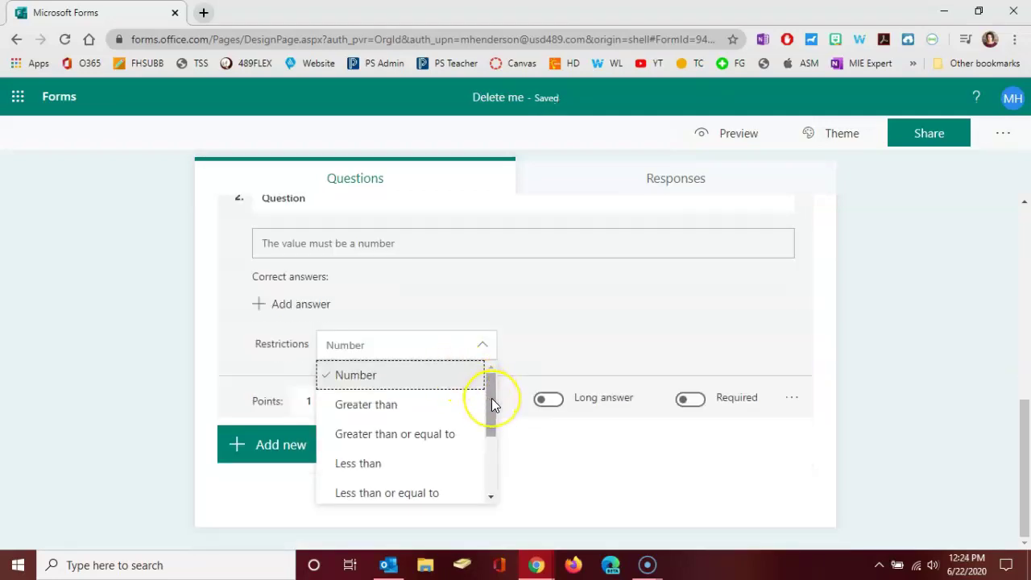
{"action": "mouse_move", "coordinate": [491, 398]}
{"action": "left_mouse_down"}
{"action": "mouse_move", "coordinate": [488, 454]}
{"action": "mouse_move", "coordinate": [494, 388]}
{"action": "mouse_move", "coordinate": [485, 465]}
{"action": "mouse_move", "coordinate": [490, 388]}
{"action": "left_mouse_up"}
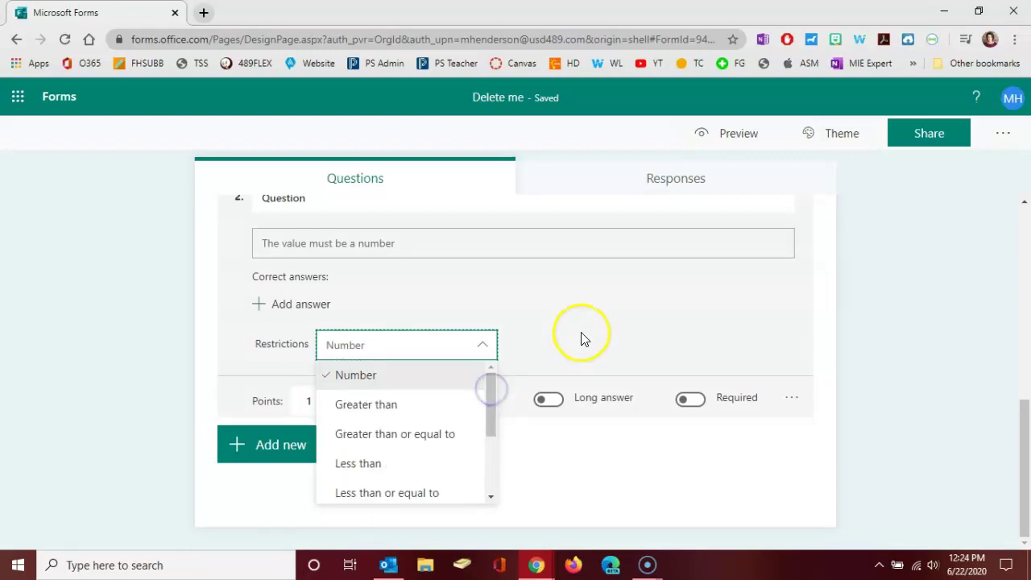
Step: Add a rating question as question 3 and set its symbol to Number
{"action": "left_click", "coordinate": [282, 445]}
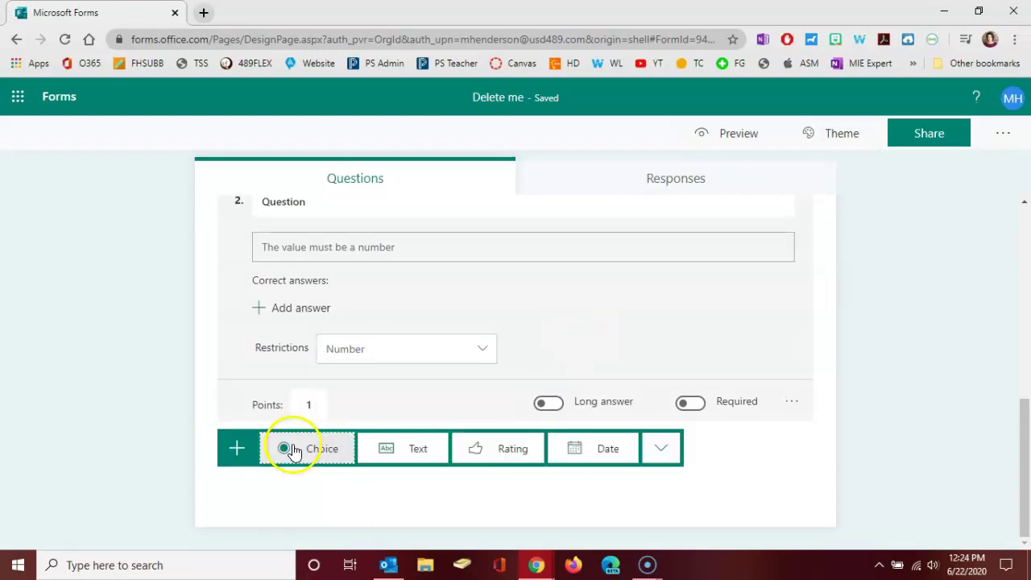
{"action": "left_click", "coordinate": [494, 451]}
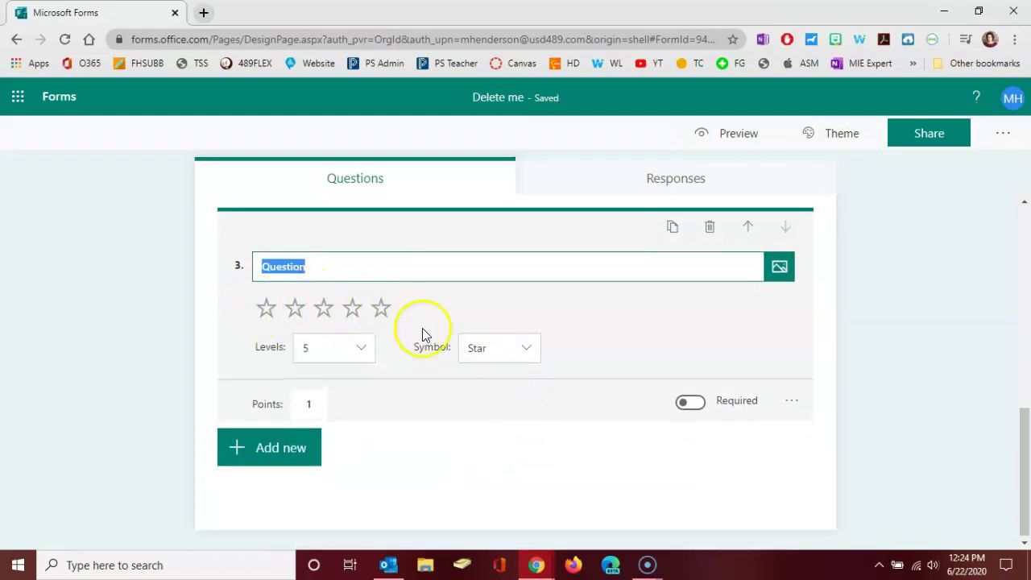
{"action": "left_click", "coordinate": [476, 350]}
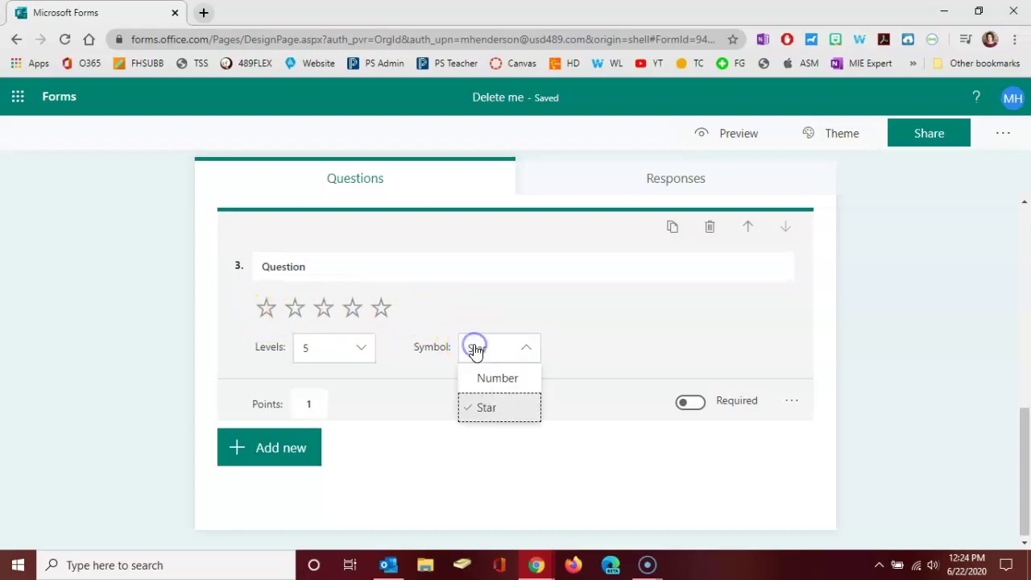
{"action": "left_click", "coordinate": [484, 376]}
Step: Review the available level counts for the rating question and add label fields for its lowest and highest levels
{"action": "left_click", "coordinate": [357, 369]}
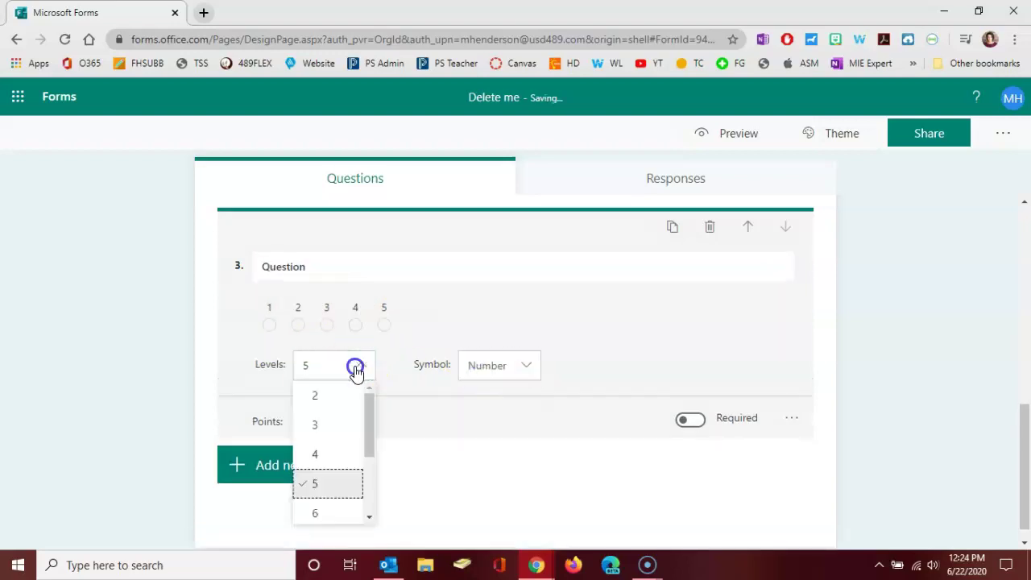
{"action": "left_click_drag", "start_coordinate": [368, 401], "coordinate": [362, 380]}
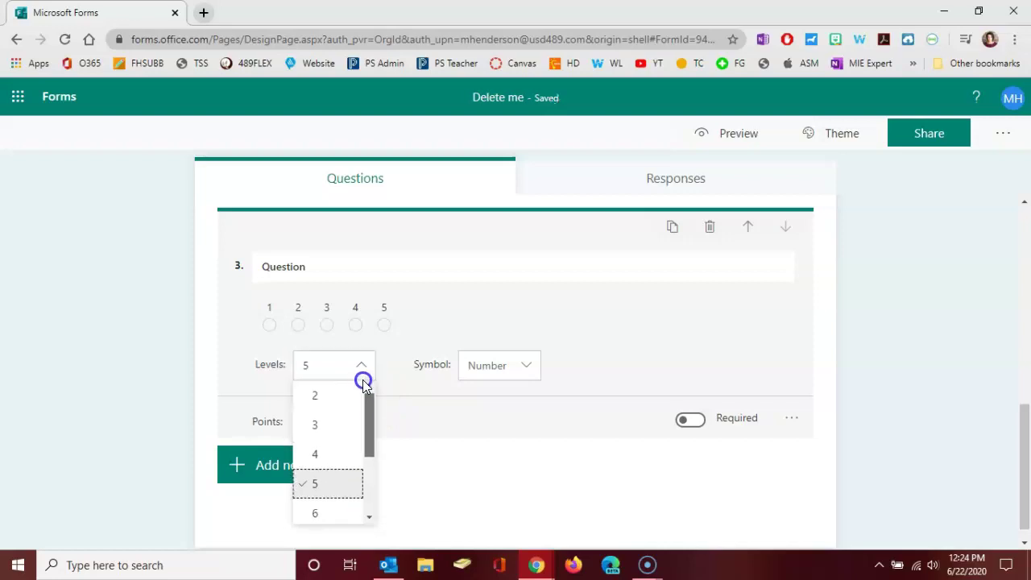
{"action": "left_click", "coordinate": [504, 292]}
{"action": "left_click", "coordinate": [789, 417]}
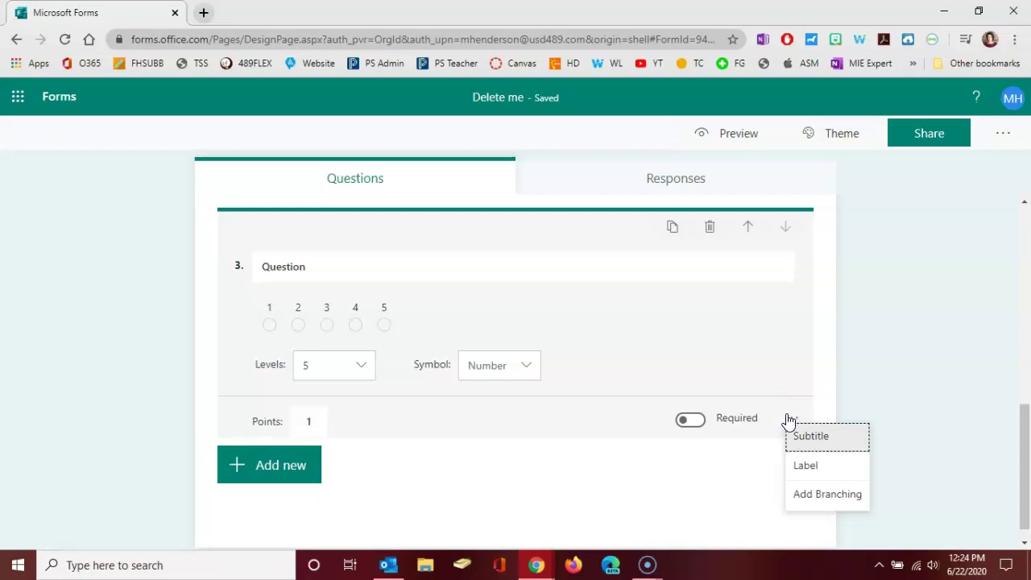
{"action": "left_click", "coordinate": [802, 467]}
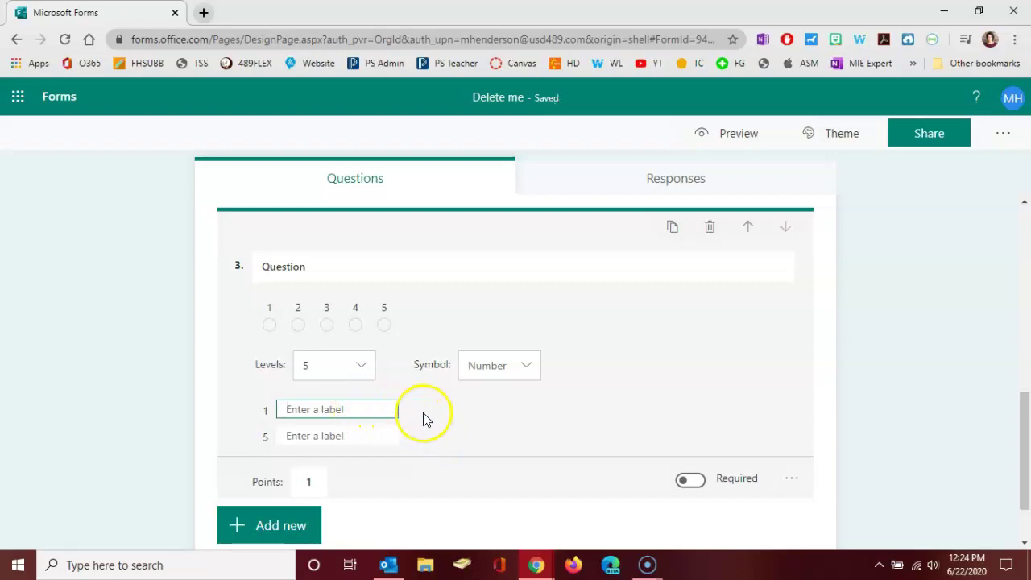
Step: Add a ranking question as question 4
{"action": "scroll", "coordinate": [425, 419], "scroll_direction": "down", "scroll_amount": 2}
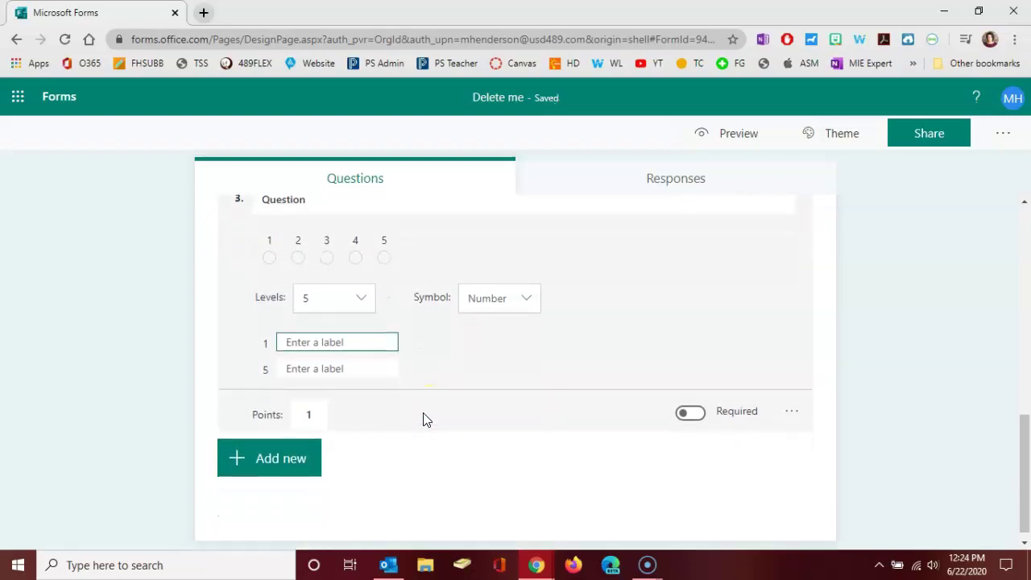
{"action": "left_click", "coordinate": [311, 430]}
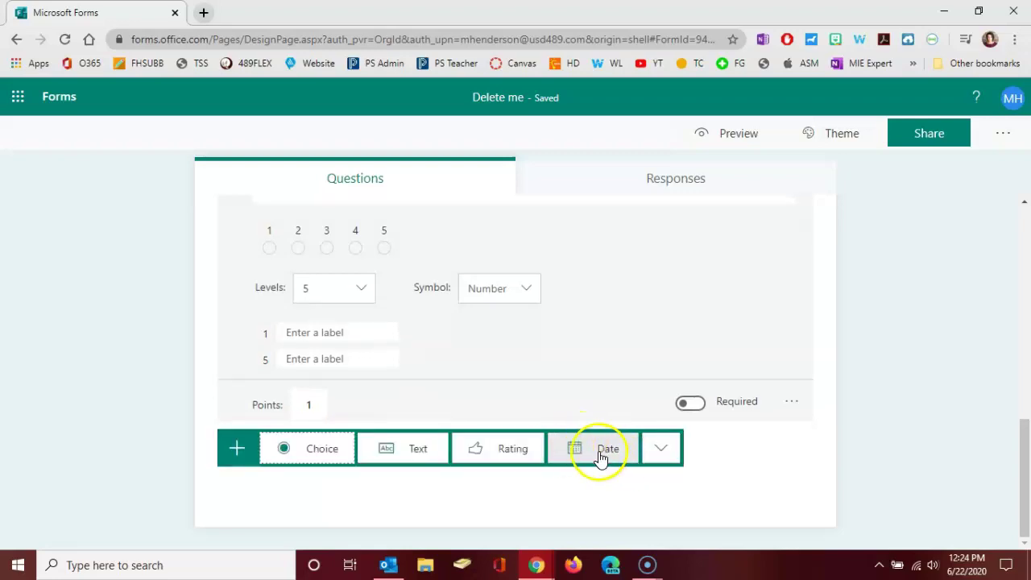
{"action": "left_click", "coordinate": [660, 453]}
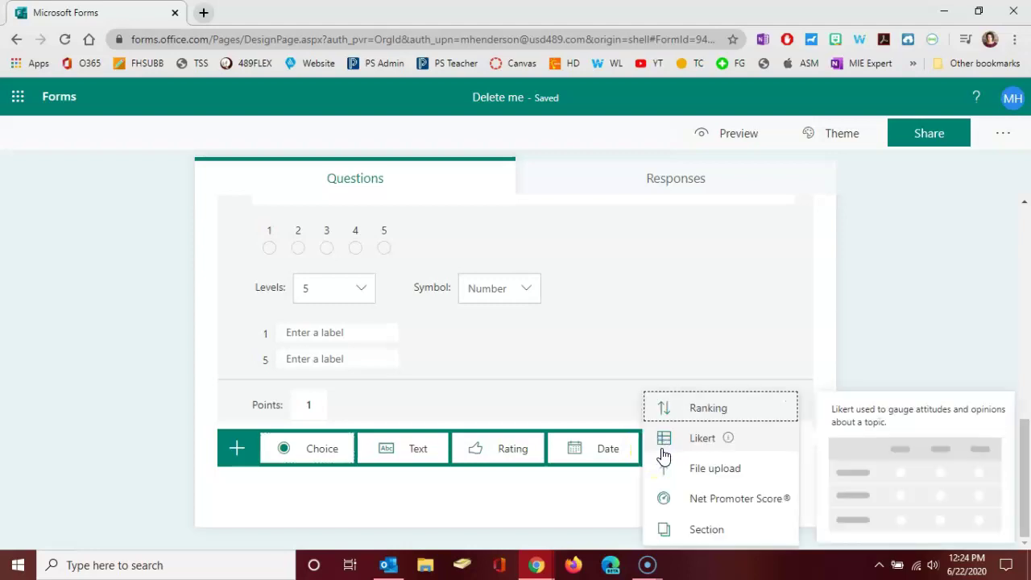
{"action": "left_click", "coordinate": [716, 413]}
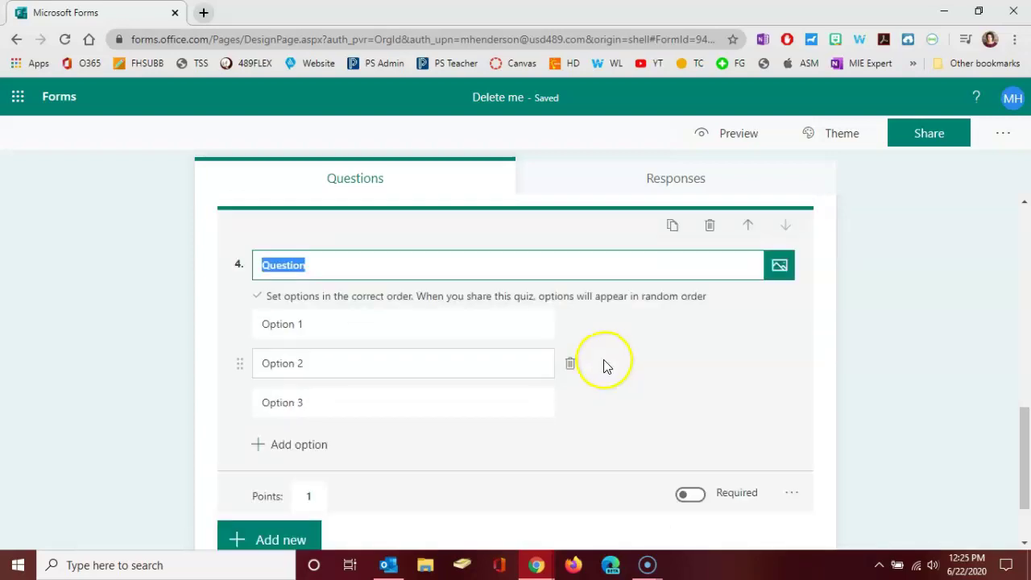
Step: Examine the ranking question's answer options and its additional settings
{"action": "left_click", "coordinate": [435, 325]}
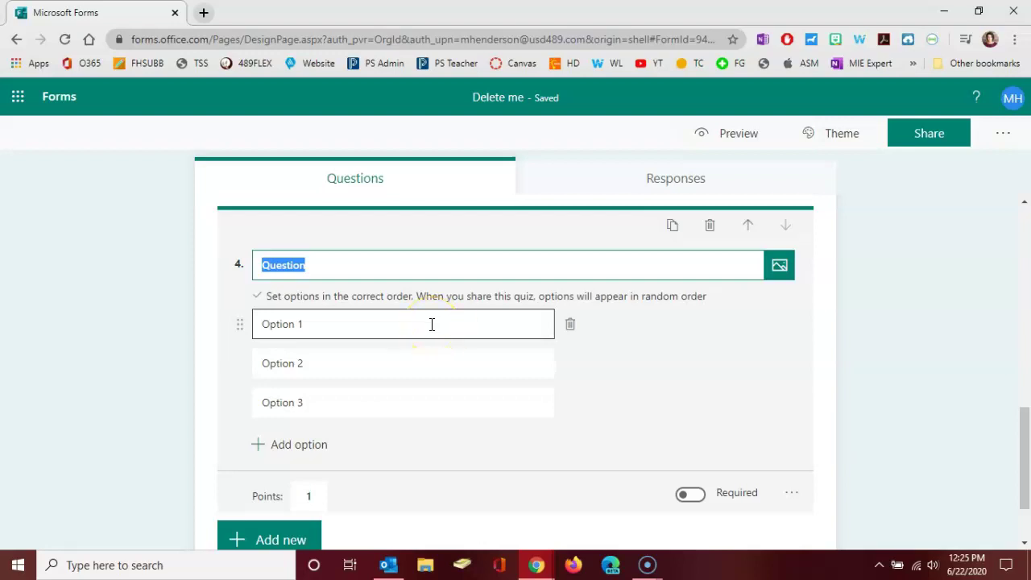
{"action": "left_click", "coordinate": [428, 327]}
{"action": "left_click", "coordinate": [427, 327]}
{"action": "scroll", "coordinate": [402, 435], "scroll_direction": "down", "scroll_amount": 1}
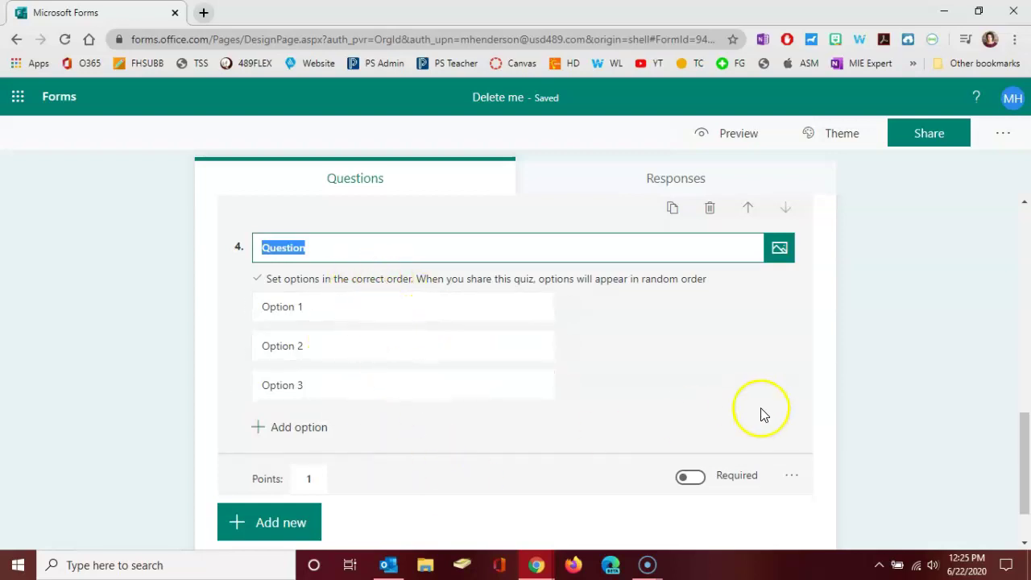
{"action": "left_click", "coordinate": [792, 480]}
{"action": "left_click", "coordinate": [804, 486]}
{"action": "scroll", "coordinate": [802, 483], "scroll_direction": "down", "scroll_amount": 1}
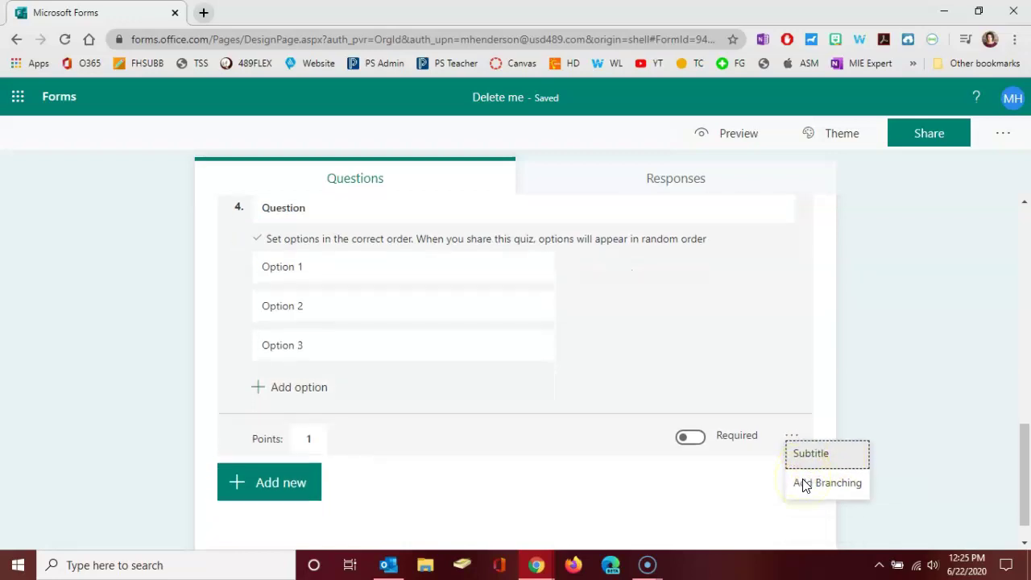
Step: Add a file upload question as question 5 and accept the creation of a OneDrive folder for the uploaded files
{"action": "left_click", "coordinate": [276, 485]}
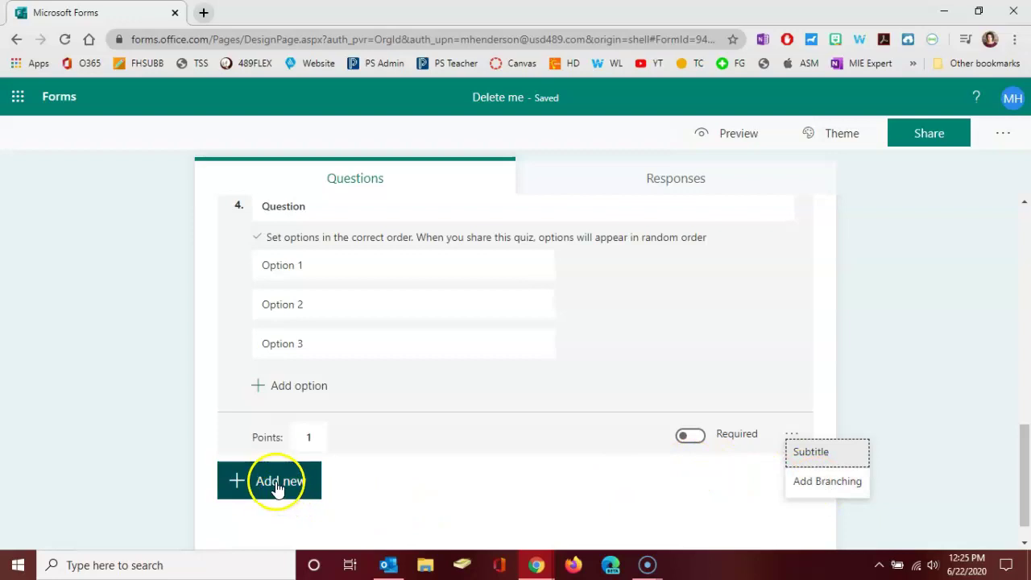
{"action": "left_click", "coordinate": [657, 487]}
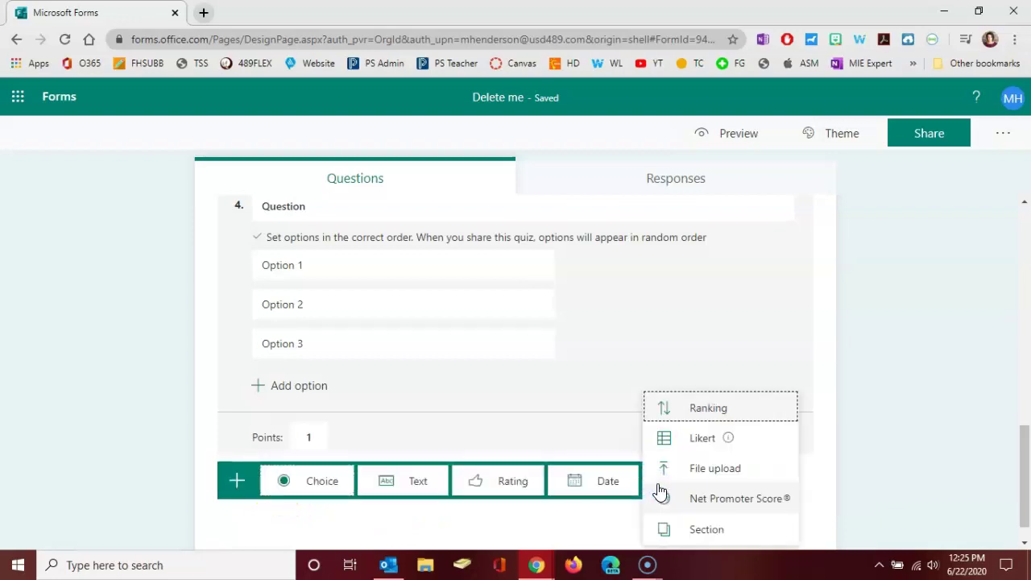
{"action": "left_click", "coordinate": [713, 472]}
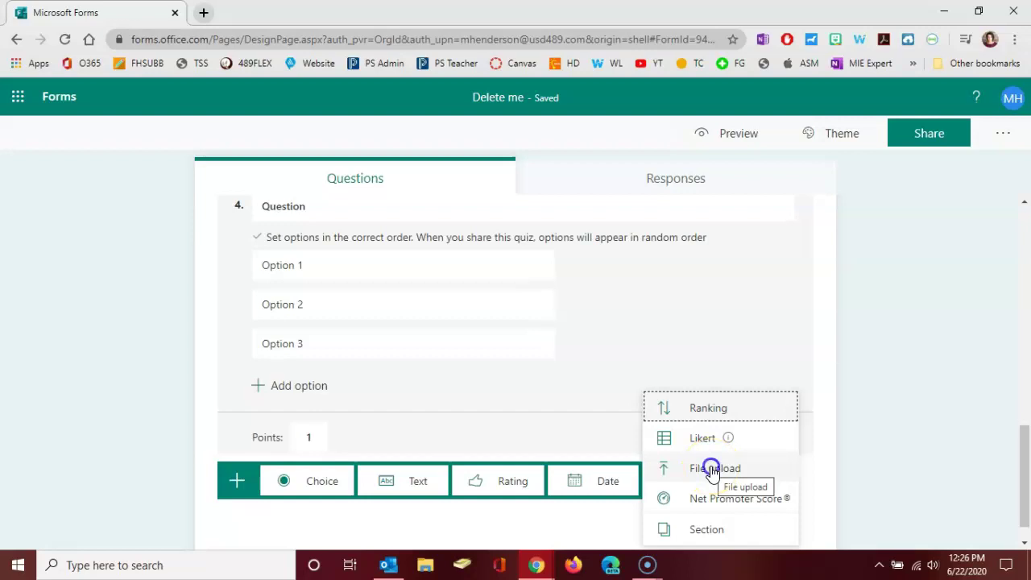
{"action": "left_click", "coordinate": [713, 473]}
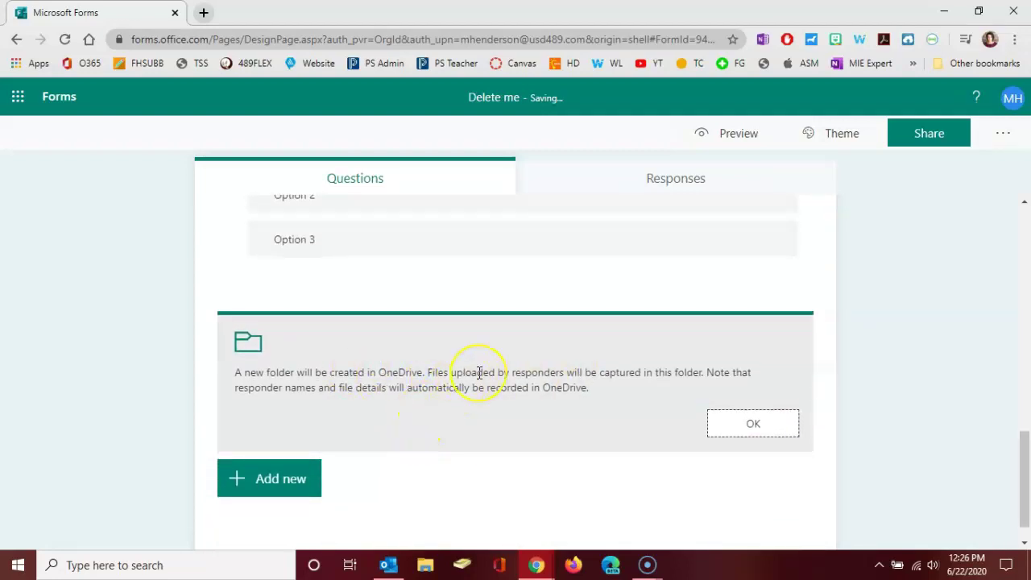
{"action": "scroll", "coordinate": [480, 372], "scroll_direction": "up", "scroll_amount": 1}
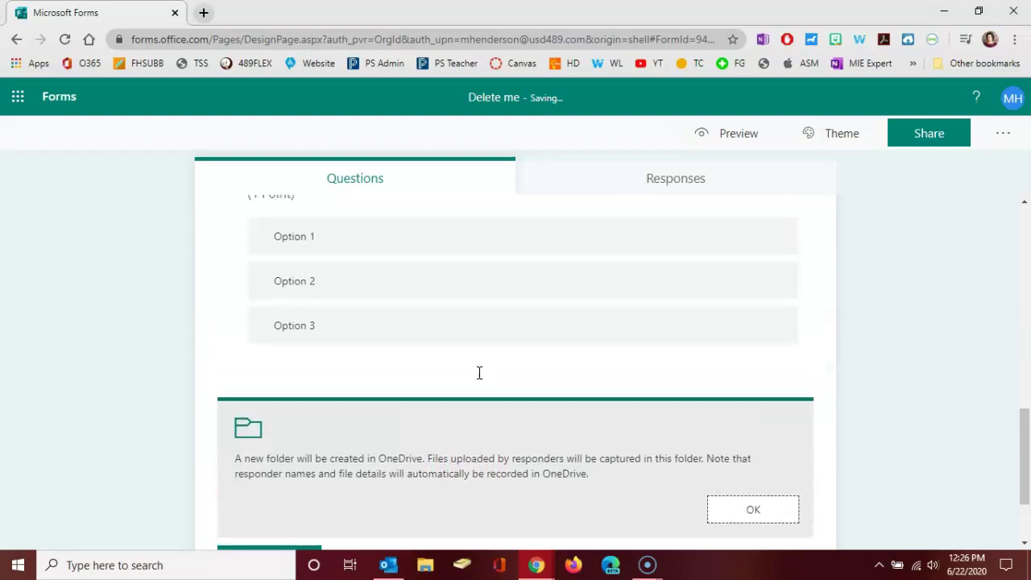
{"action": "scroll", "coordinate": [479, 379], "scroll_direction": "up", "scroll_amount": 1}
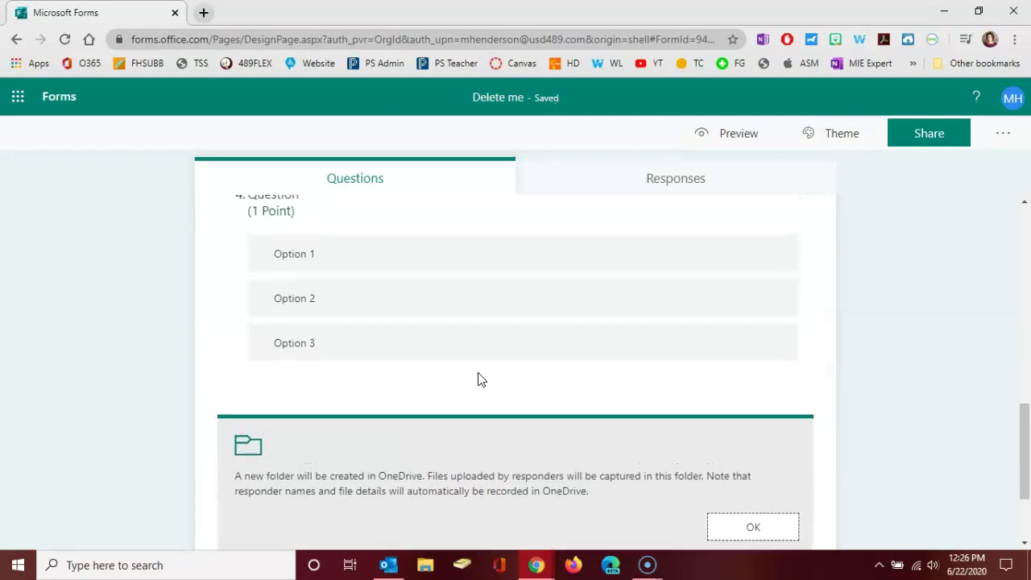
{"action": "scroll", "coordinate": [478, 379], "scroll_direction": "down", "scroll_amount": 3}
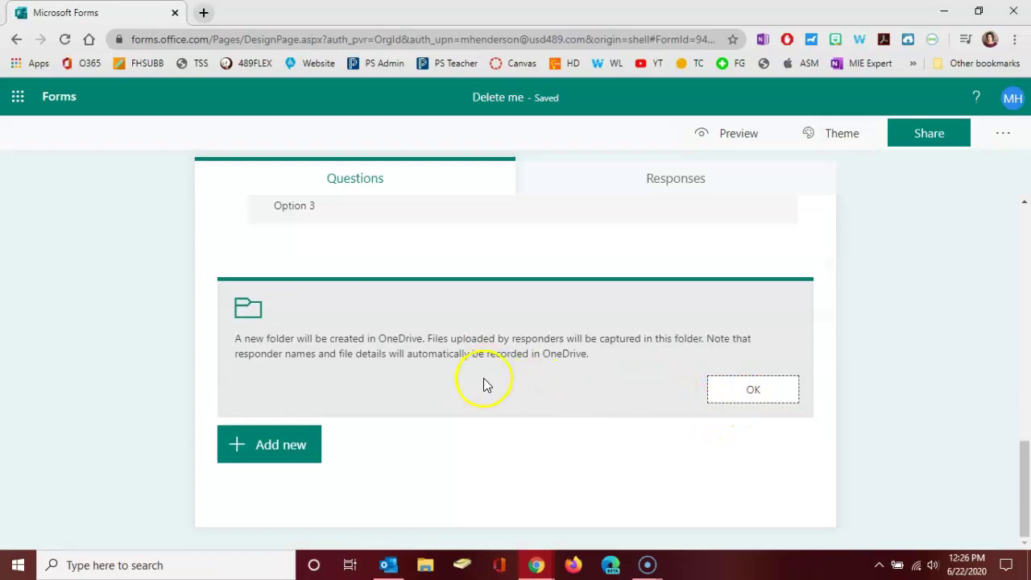
{"action": "left_click", "coordinate": [729, 390]}
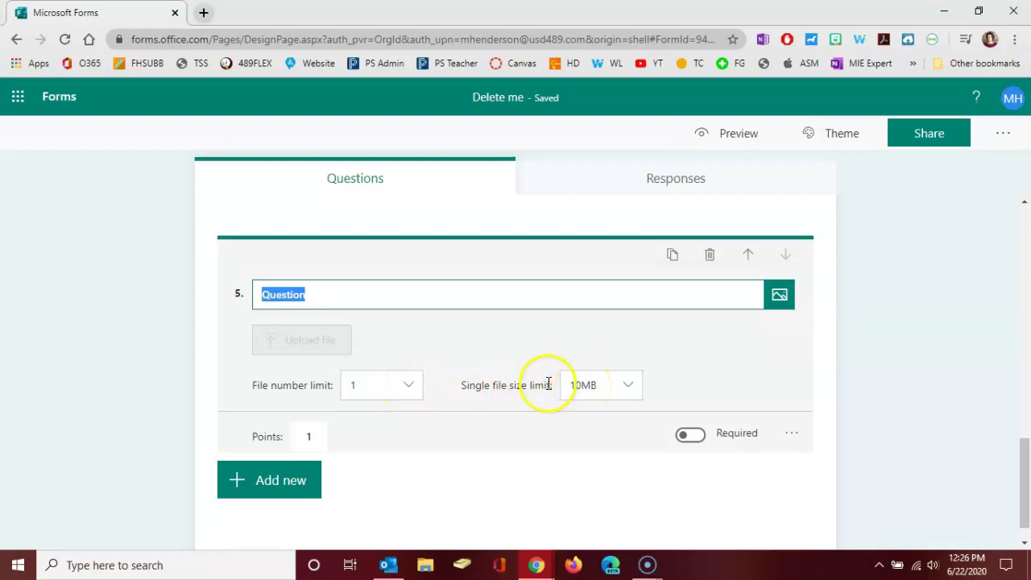
Step: Add a Likert question as question 6
{"action": "left_click", "coordinate": [290, 485]}
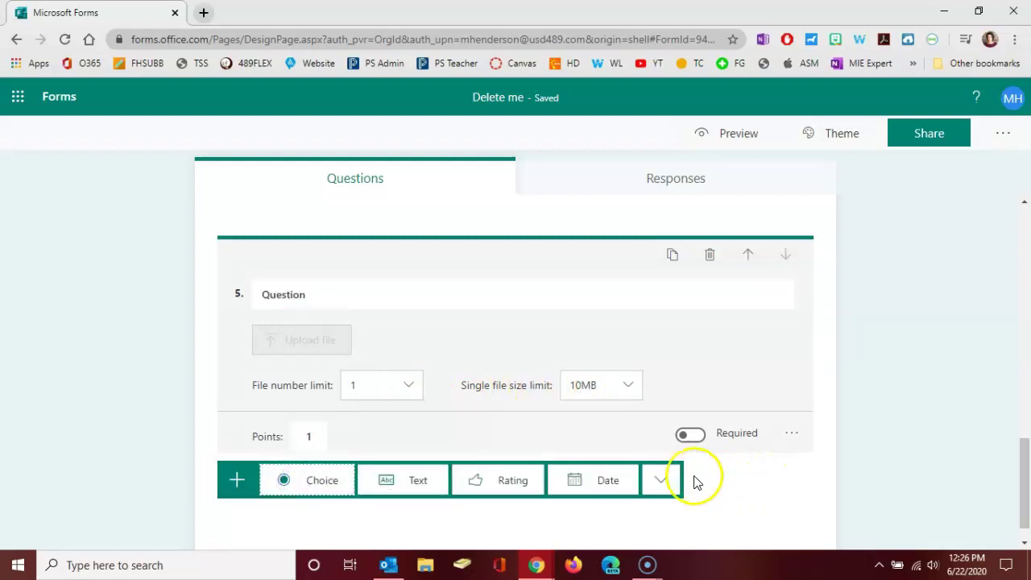
{"action": "left_click", "coordinate": [660, 480]}
{"action": "left_click", "coordinate": [701, 440]}
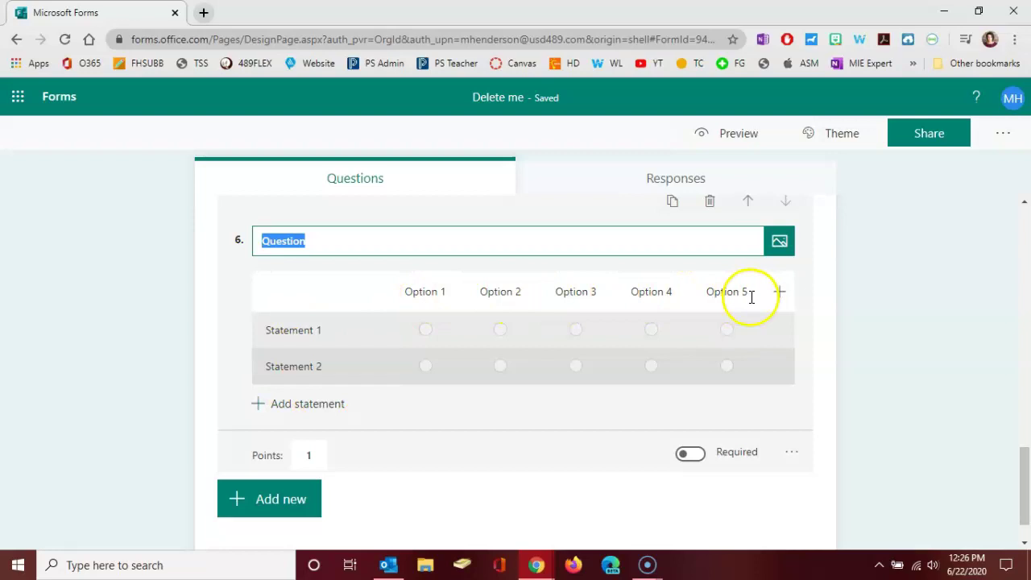
Step: Delete the Option 1 column from the Likert question and show the question's additional settings
{"action": "left_click", "coordinate": [436, 288]}
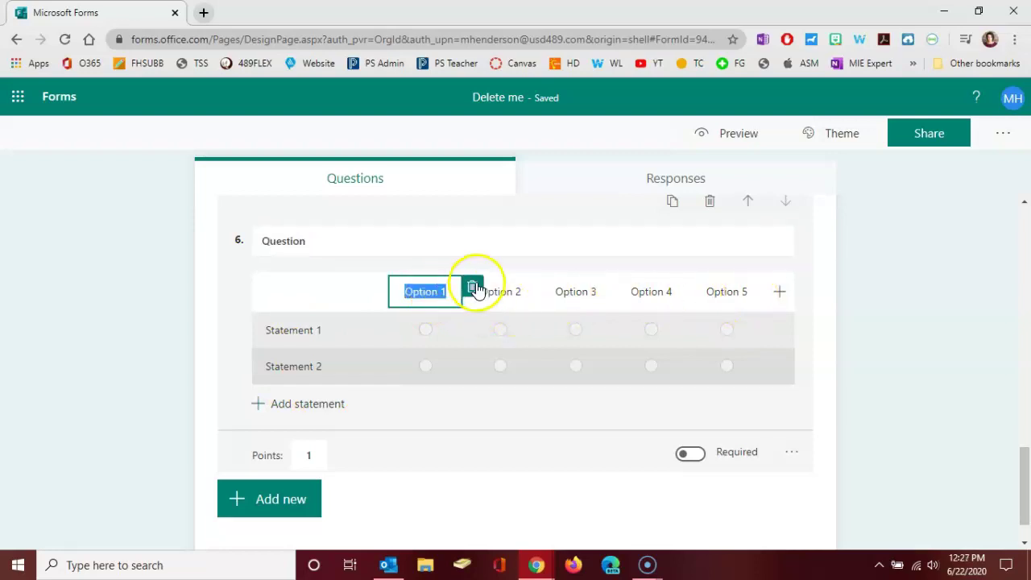
{"action": "left_click", "coordinate": [472, 286]}
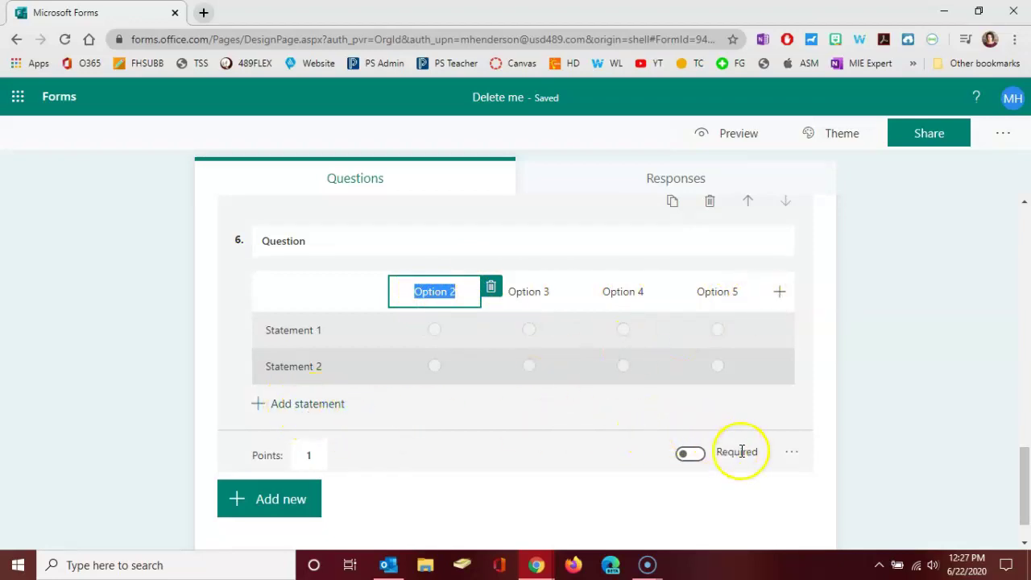
{"action": "left_click", "coordinate": [794, 453]}
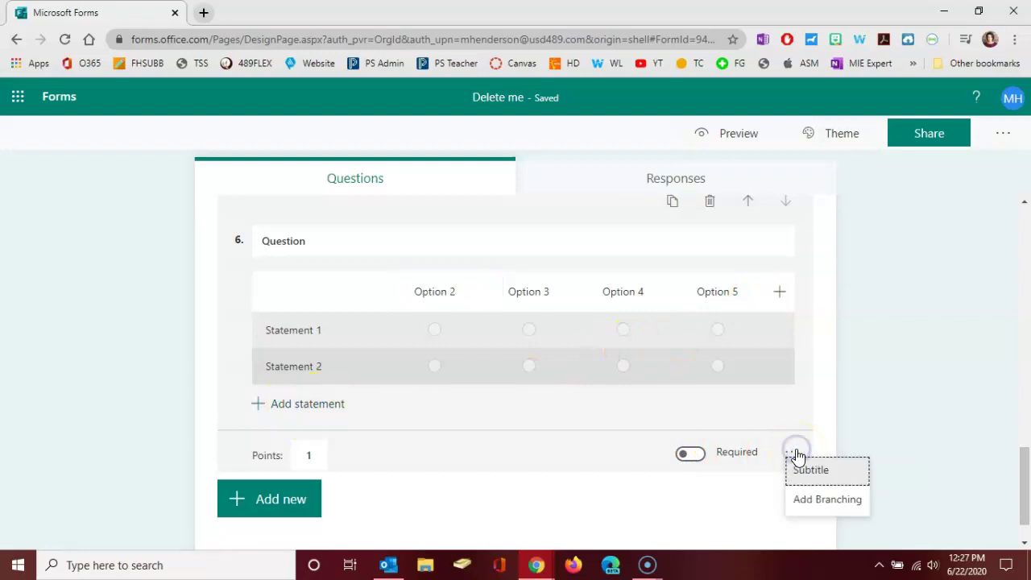